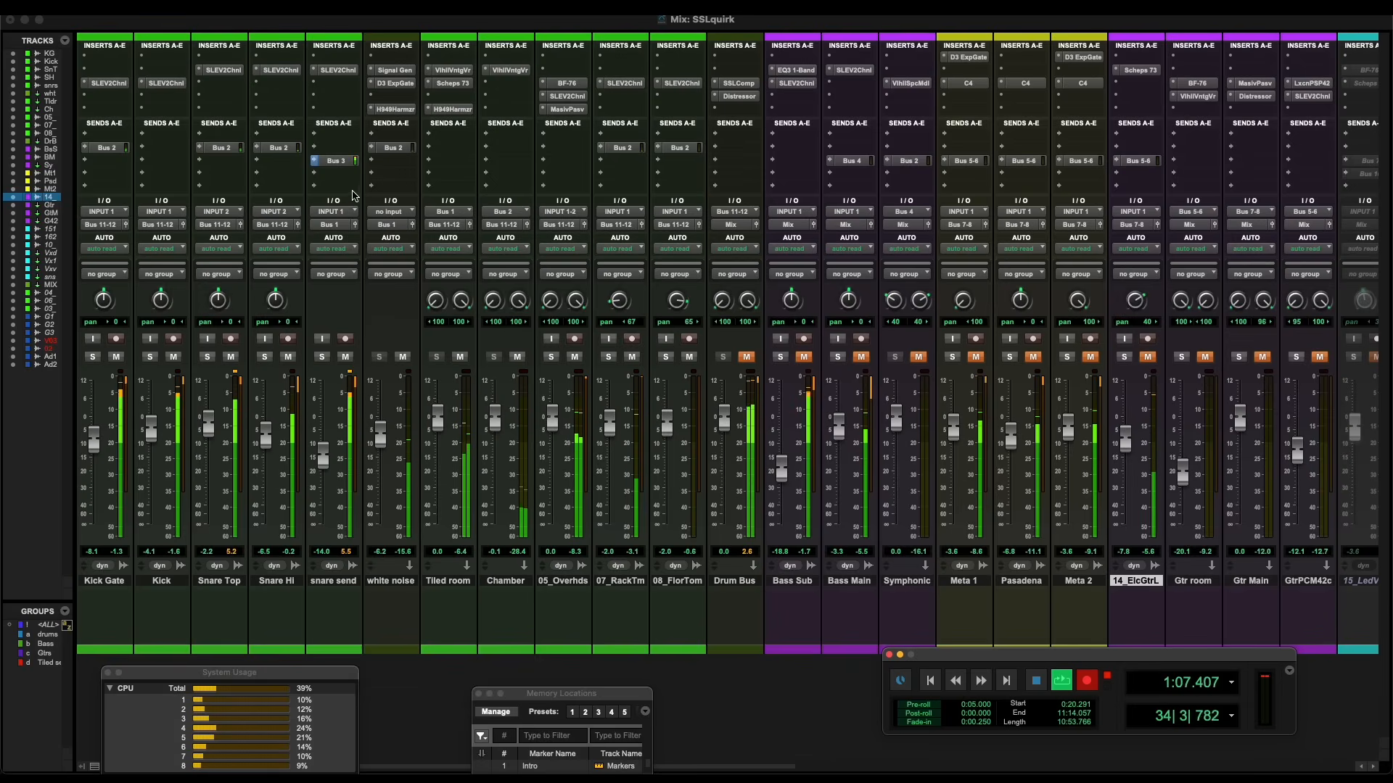
- Inspect the SSL EV2 Channel settings on the snare send and the ValhallaVintageVerb settings on the Tiled room track
click(336, 70)
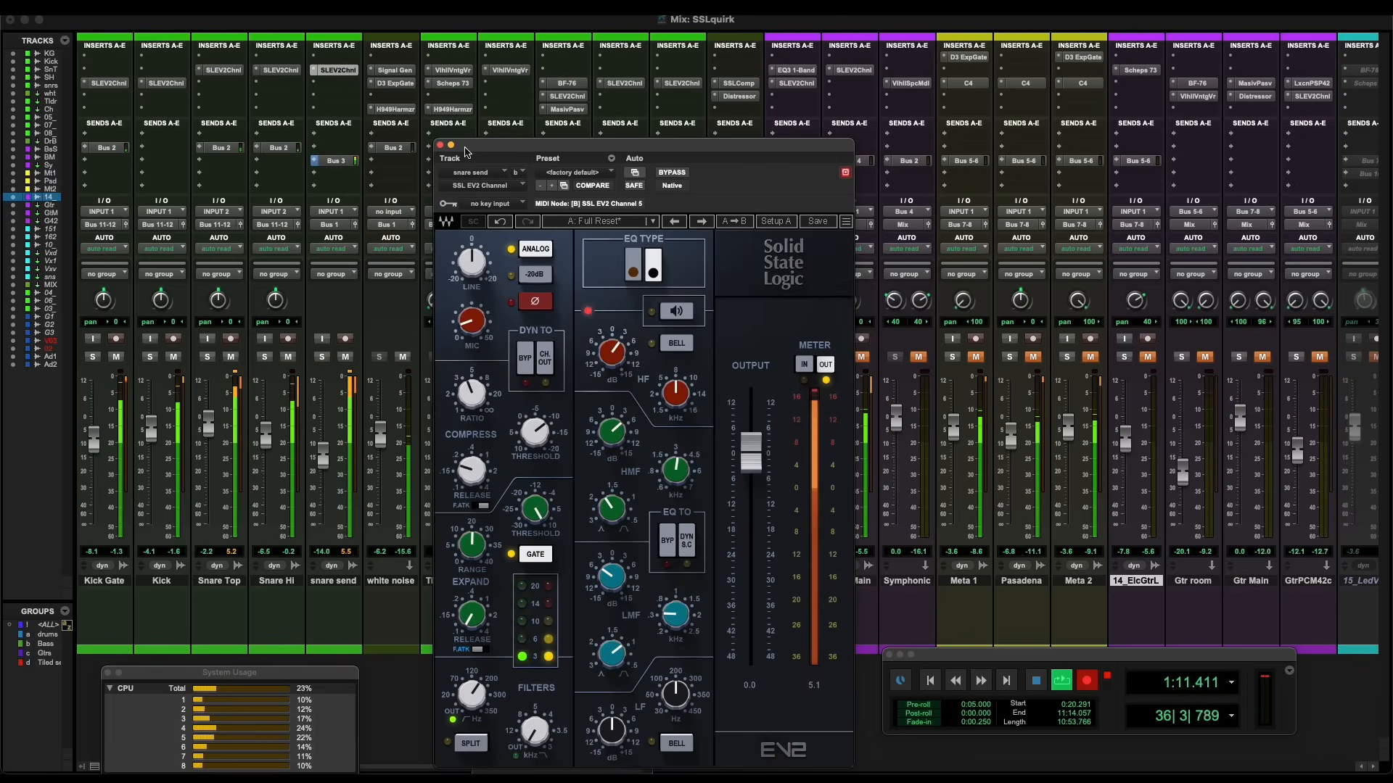
click(439, 146)
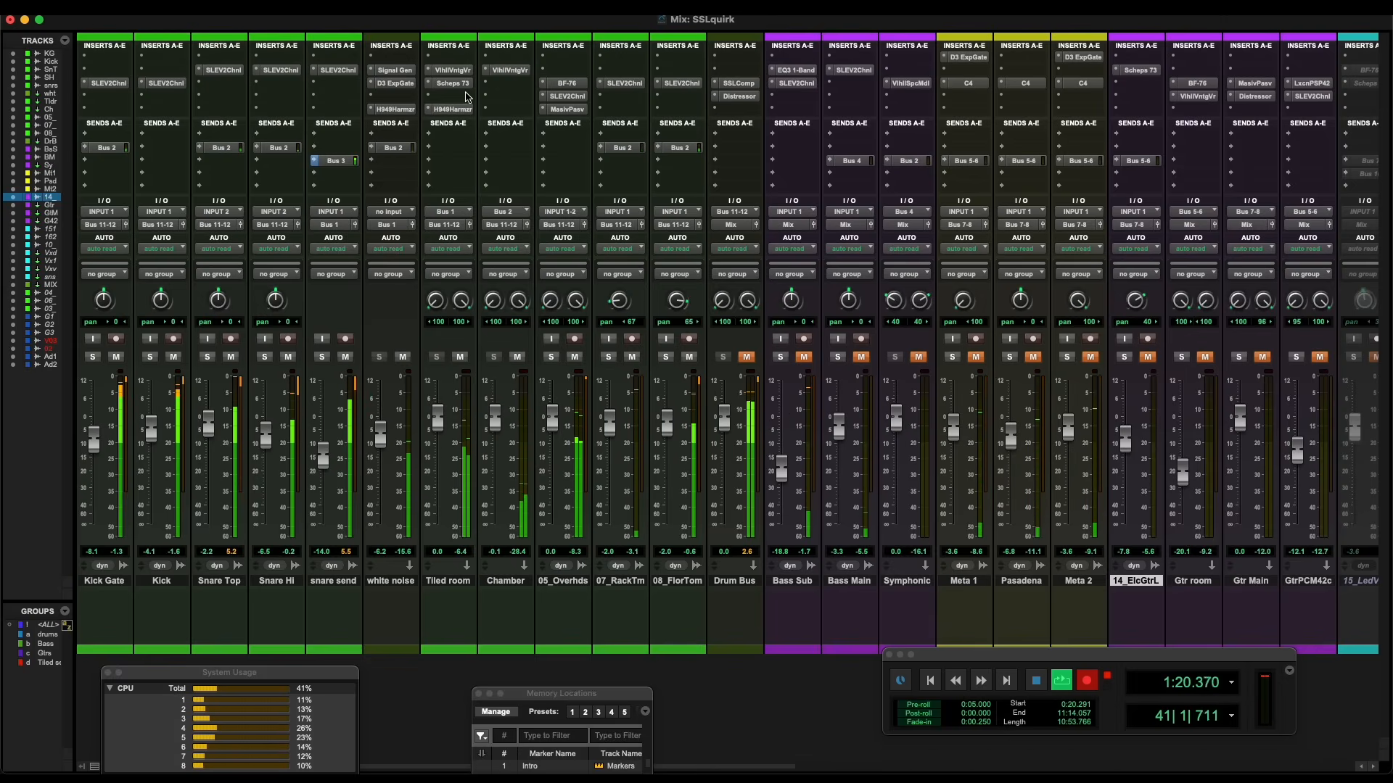
click(450, 70)
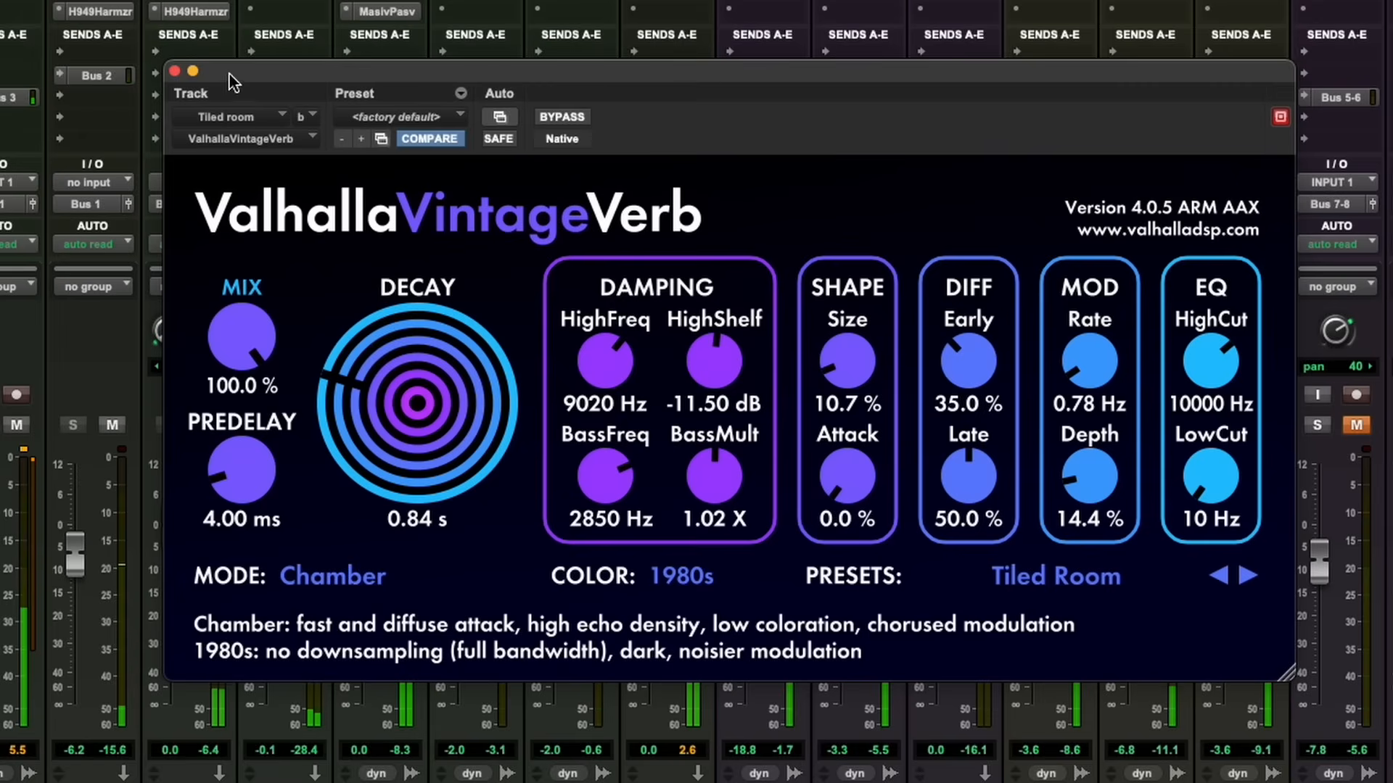
click(173, 70)
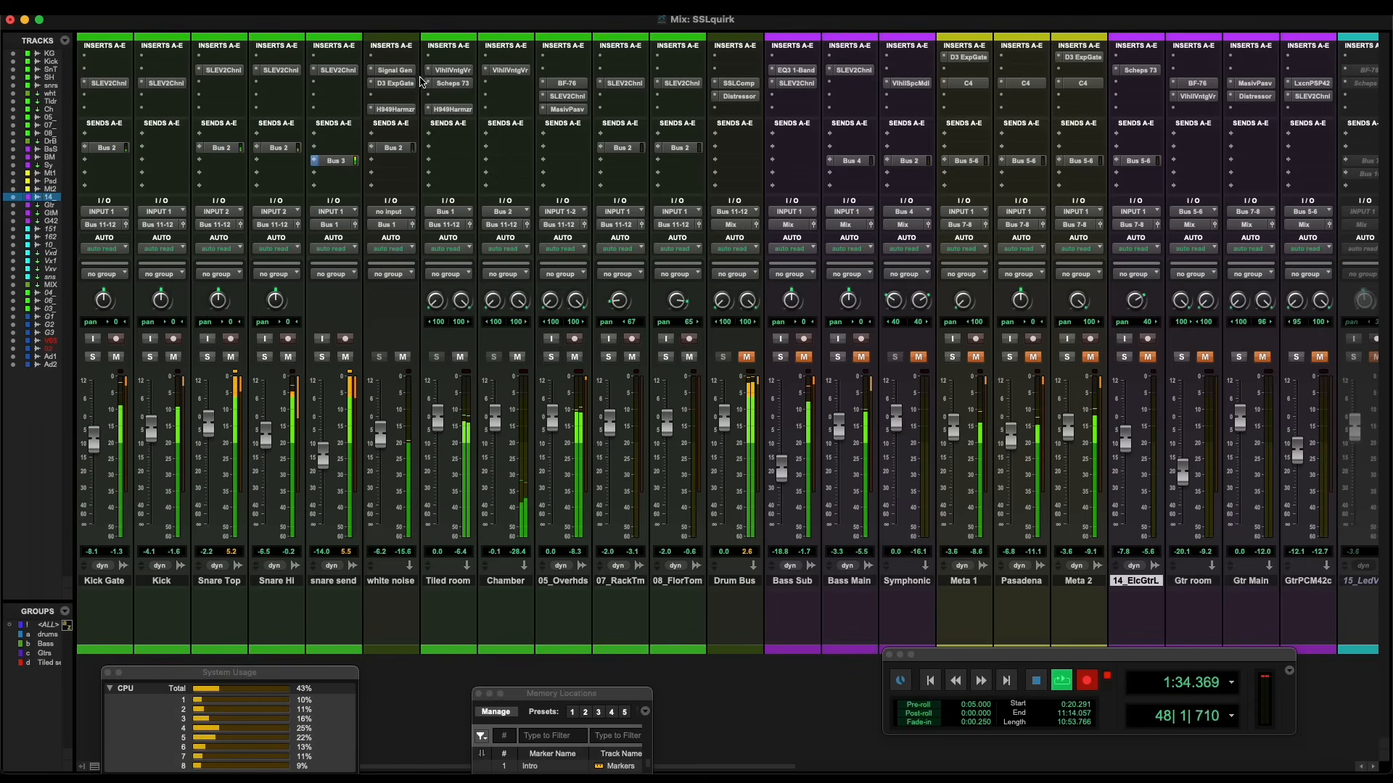
- Examine the Signal Generator, Dyn3 Expander/Gate and H949 Harmonizer inserts on the white noise track
click(395, 70)
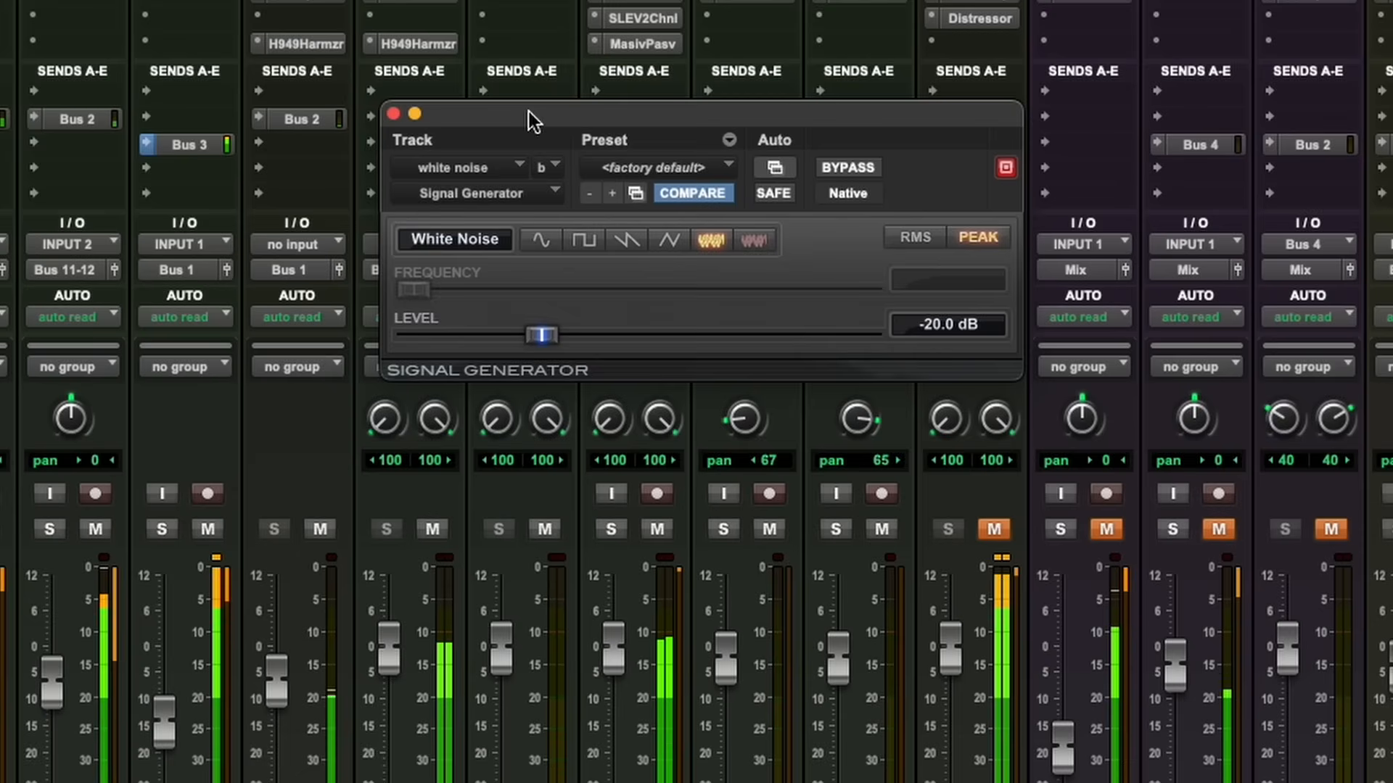
click(319, 3)
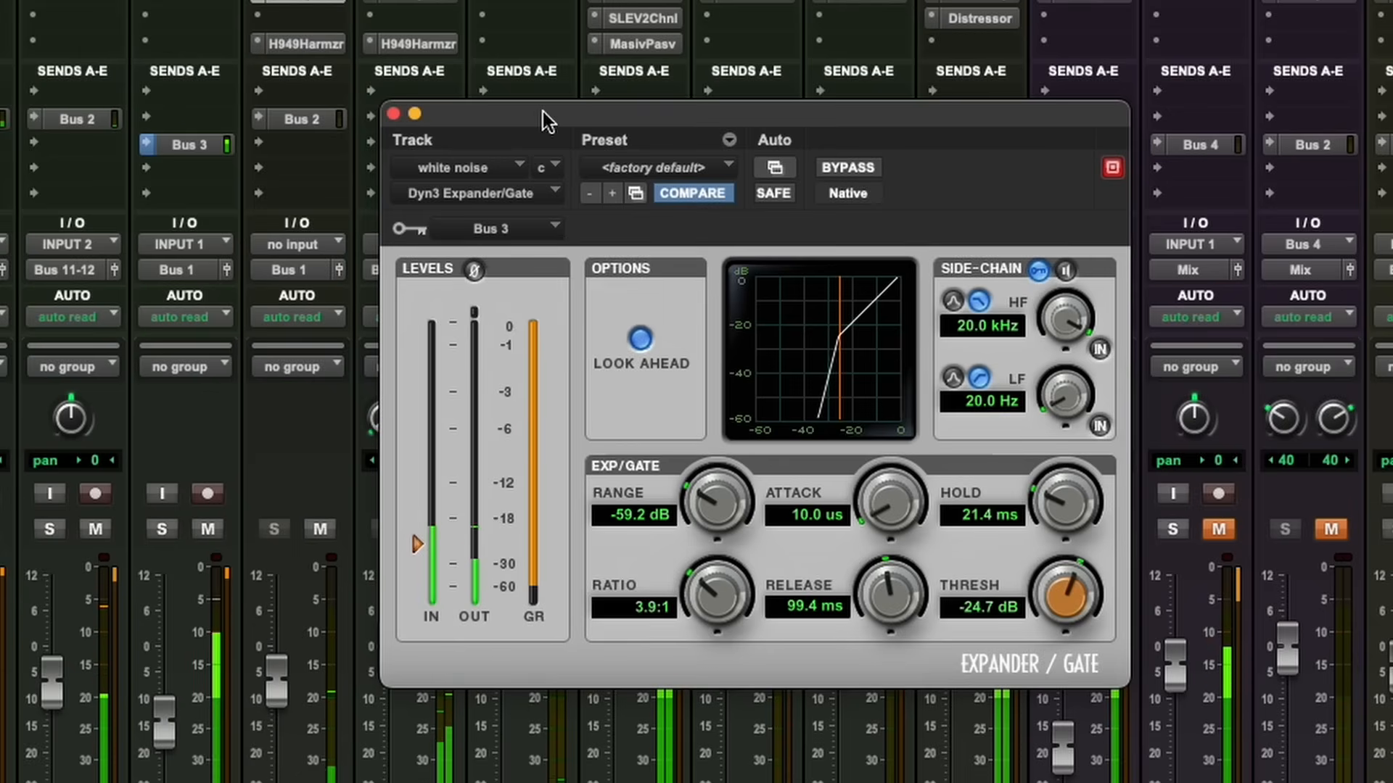
click(321, 45)
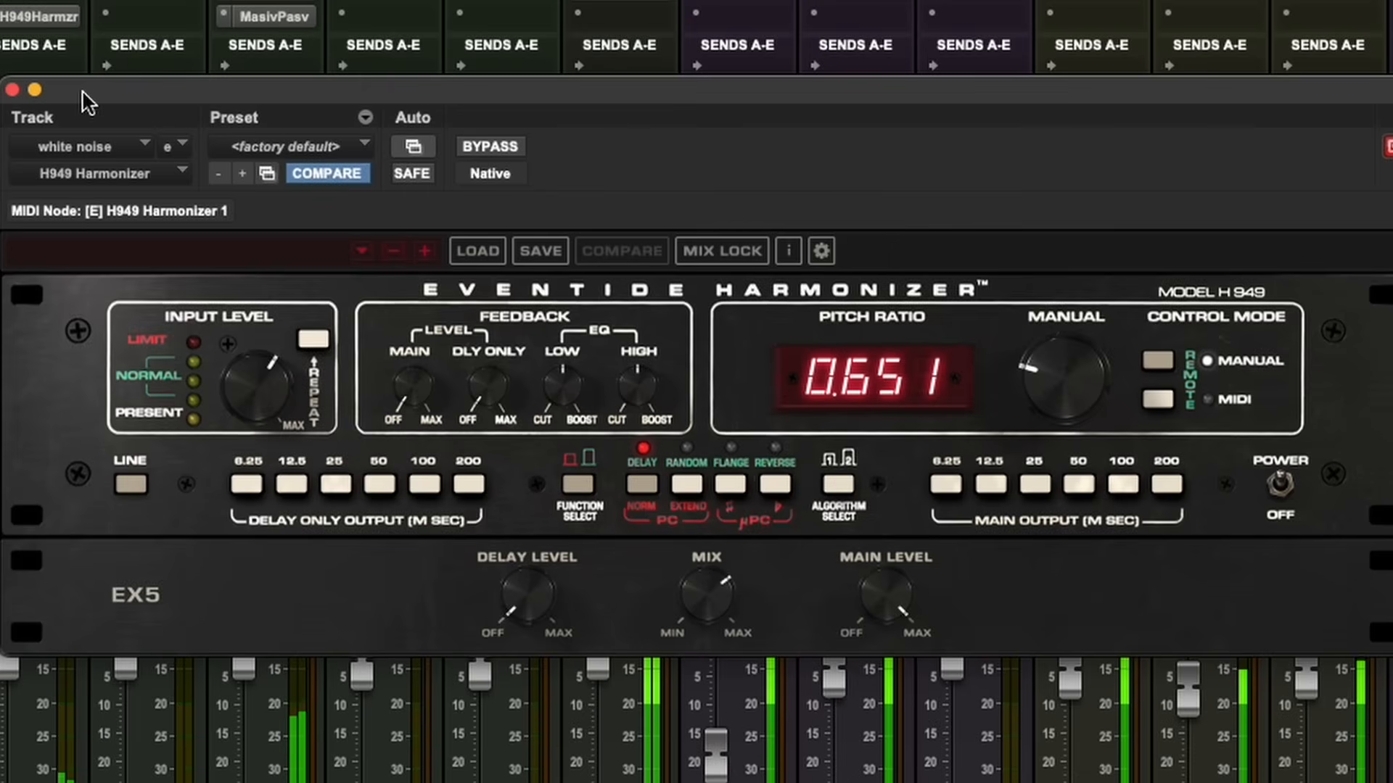
drag(82, 91, 83, 93)
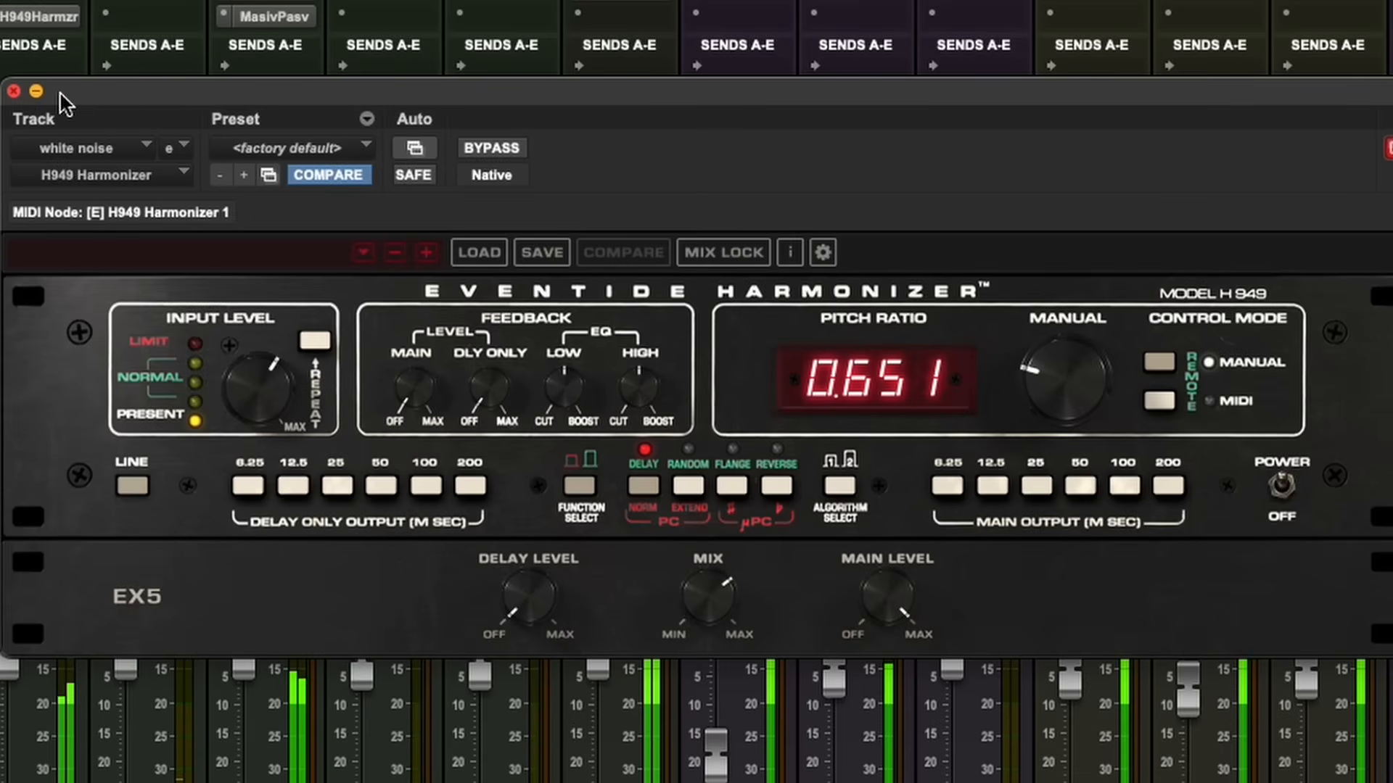
click(14, 92)
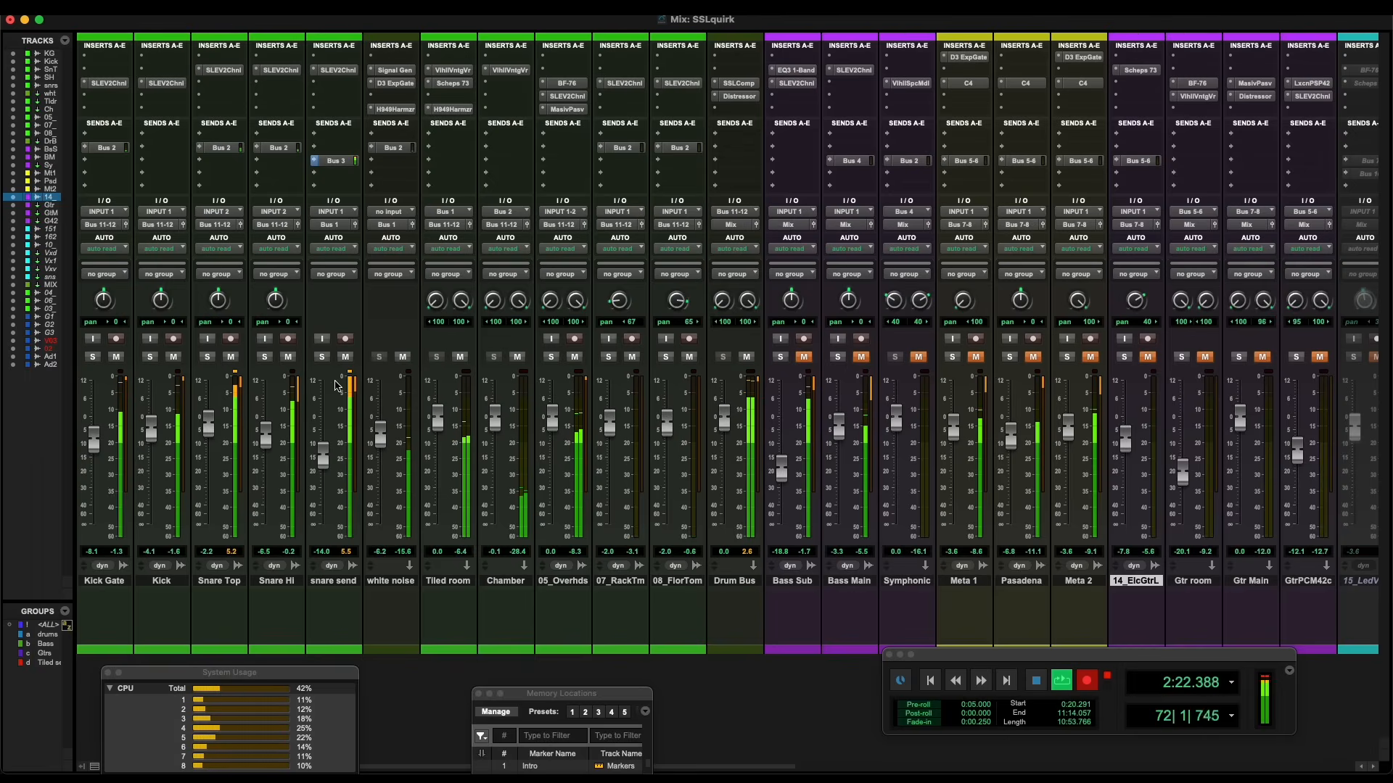
- Solo only the snare send among the snare tracks and mute the white noise track
click(208, 358)
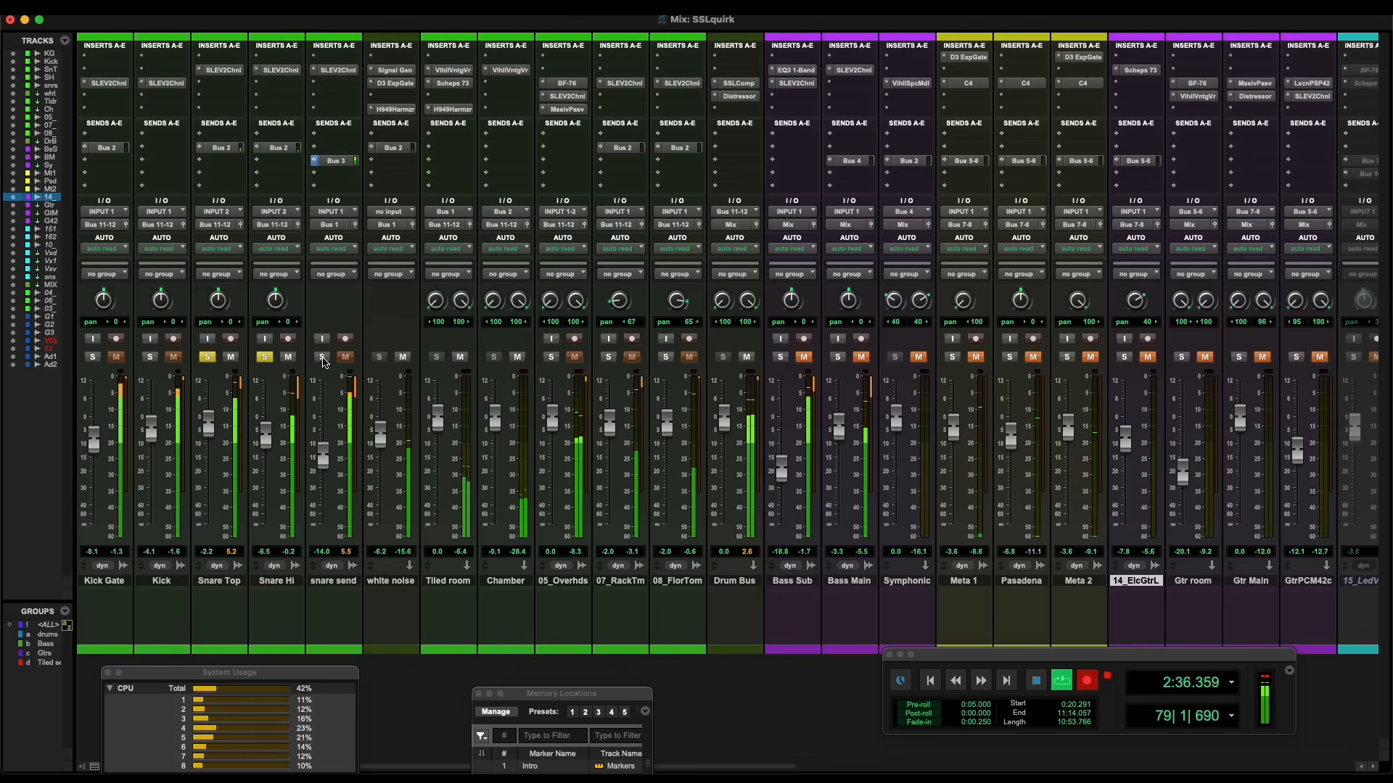
click(208, 357)
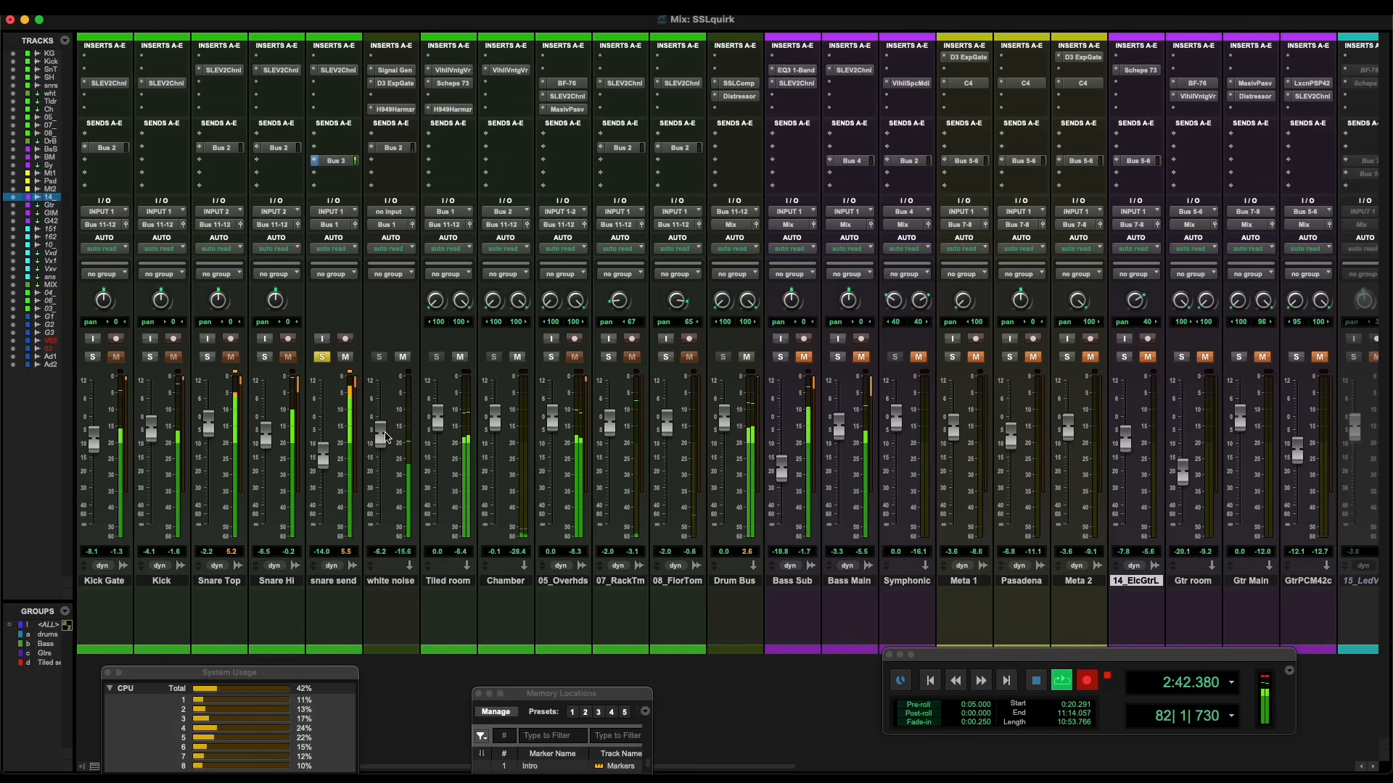
click(404, 356)
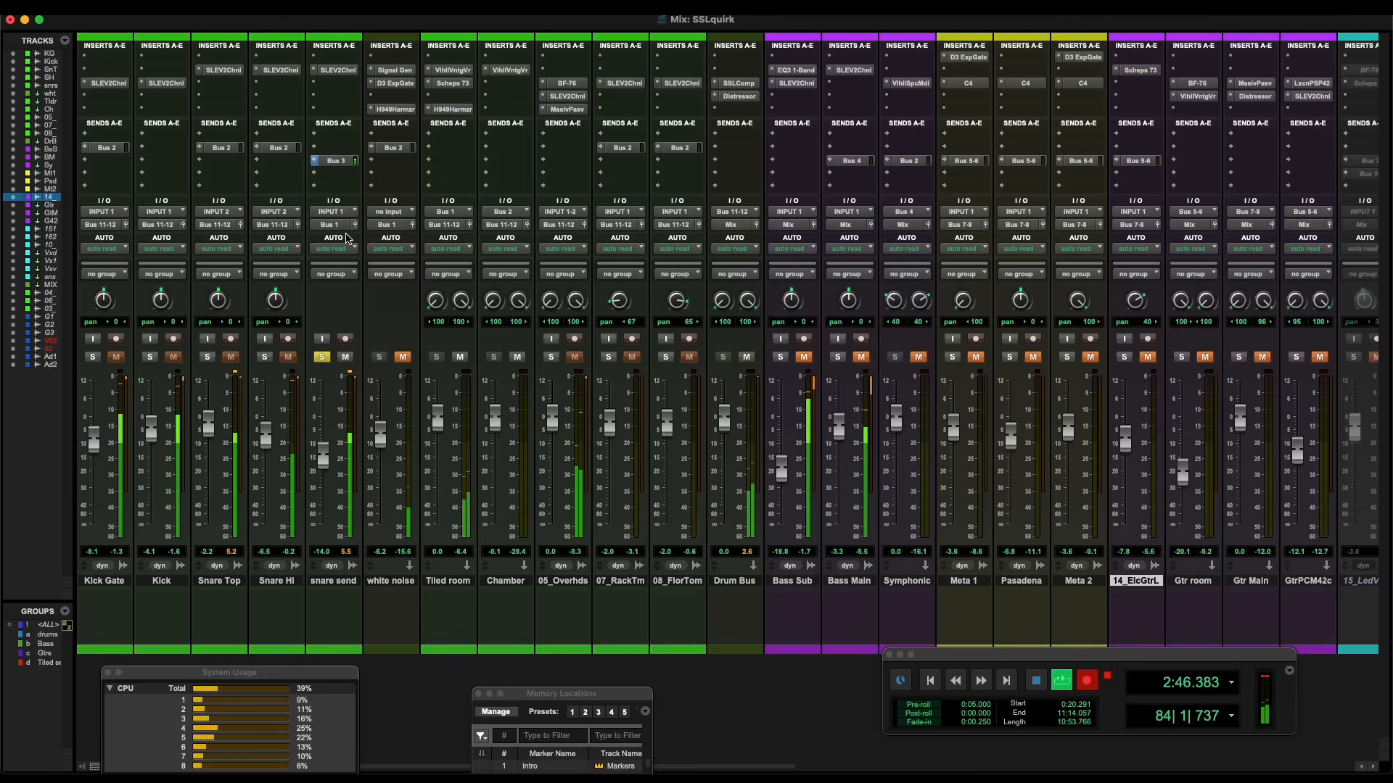
- Compare the snare send with the SSL EV2 Channel's gate off and on, and with the whole plug-in bypassed and active
click(337, 70)
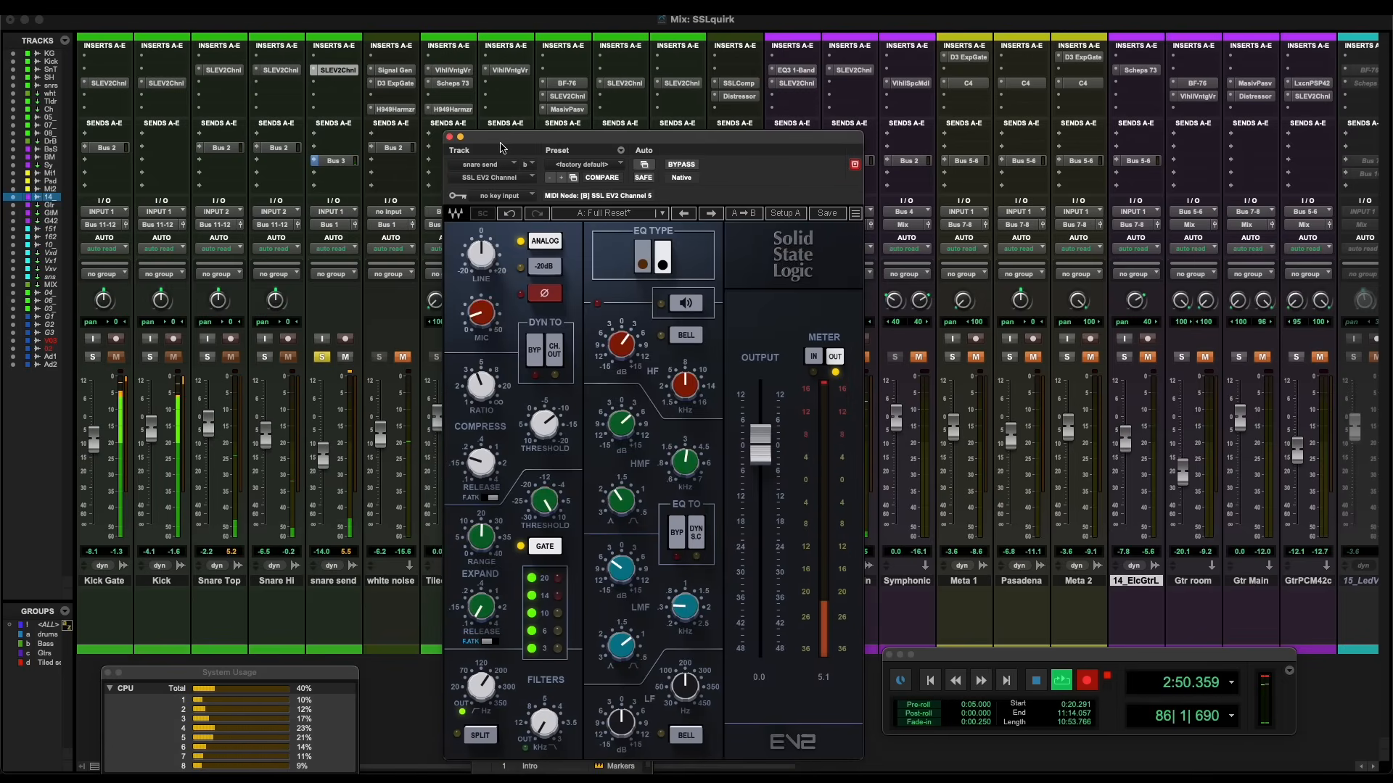
drag(500, 148, 510, 107)
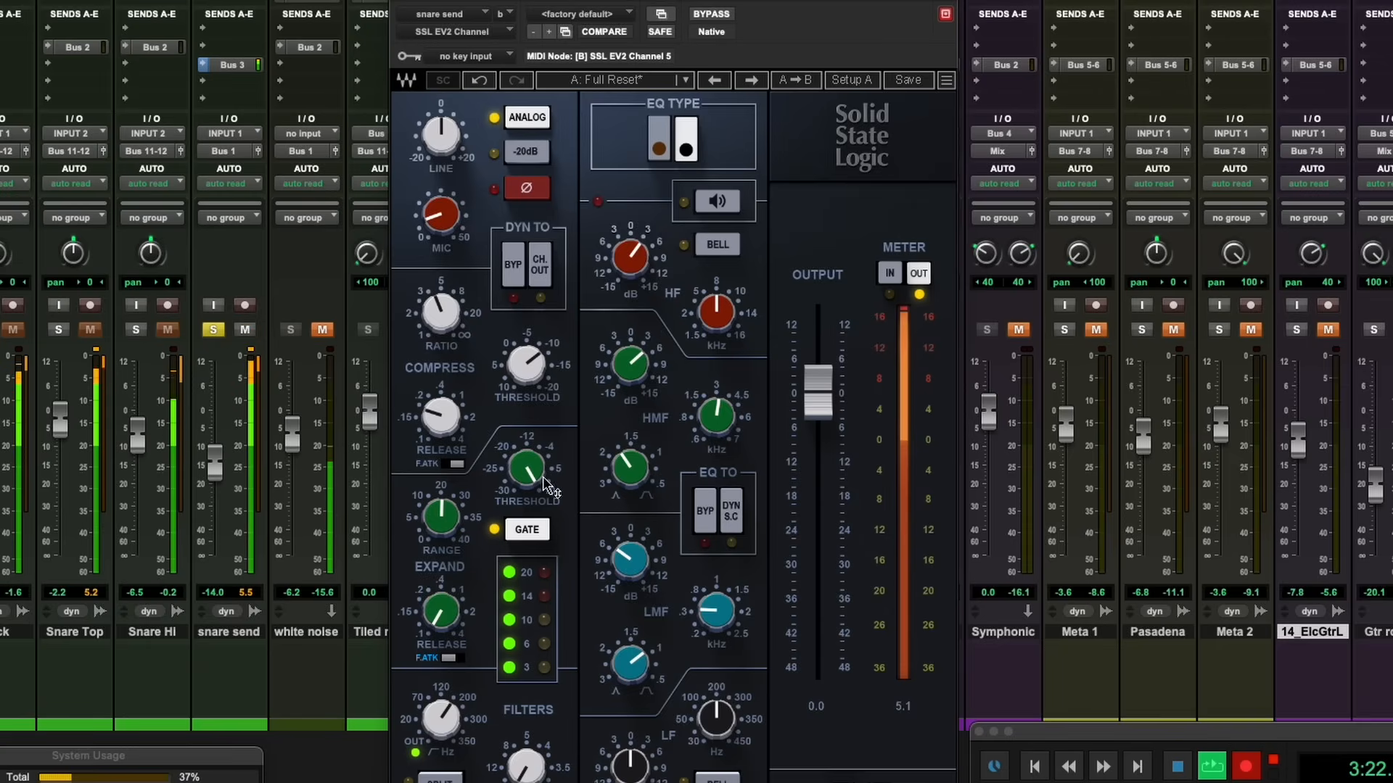
click(531, 528)
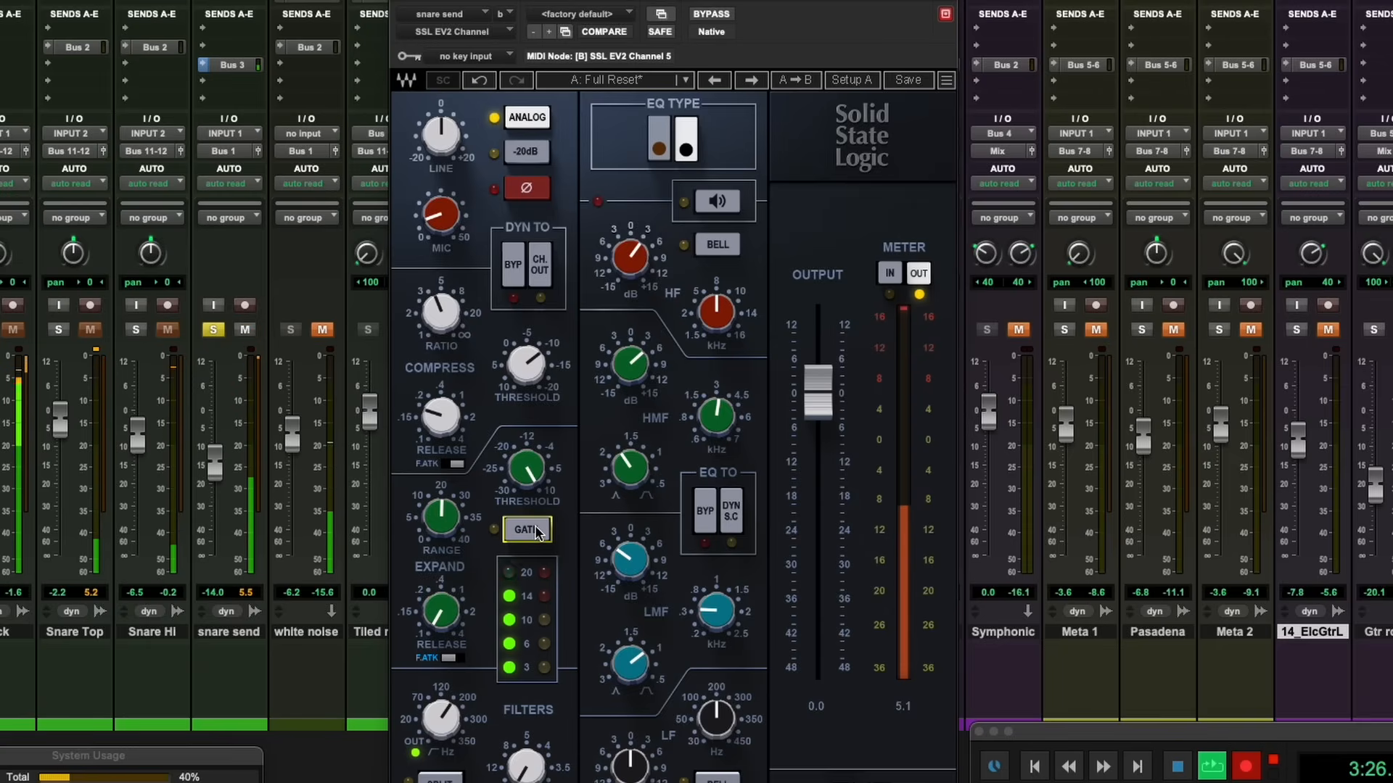
click(536, 530)
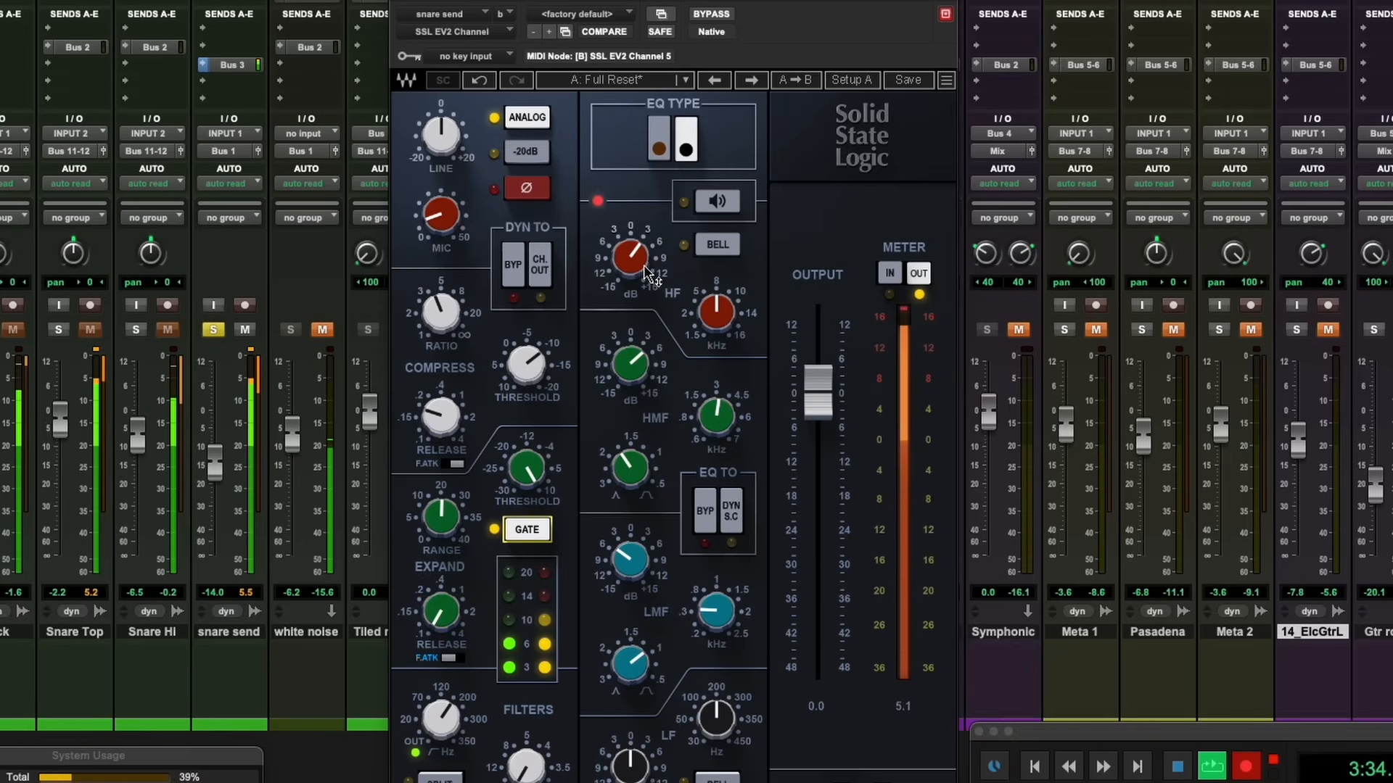
click(711, 15)
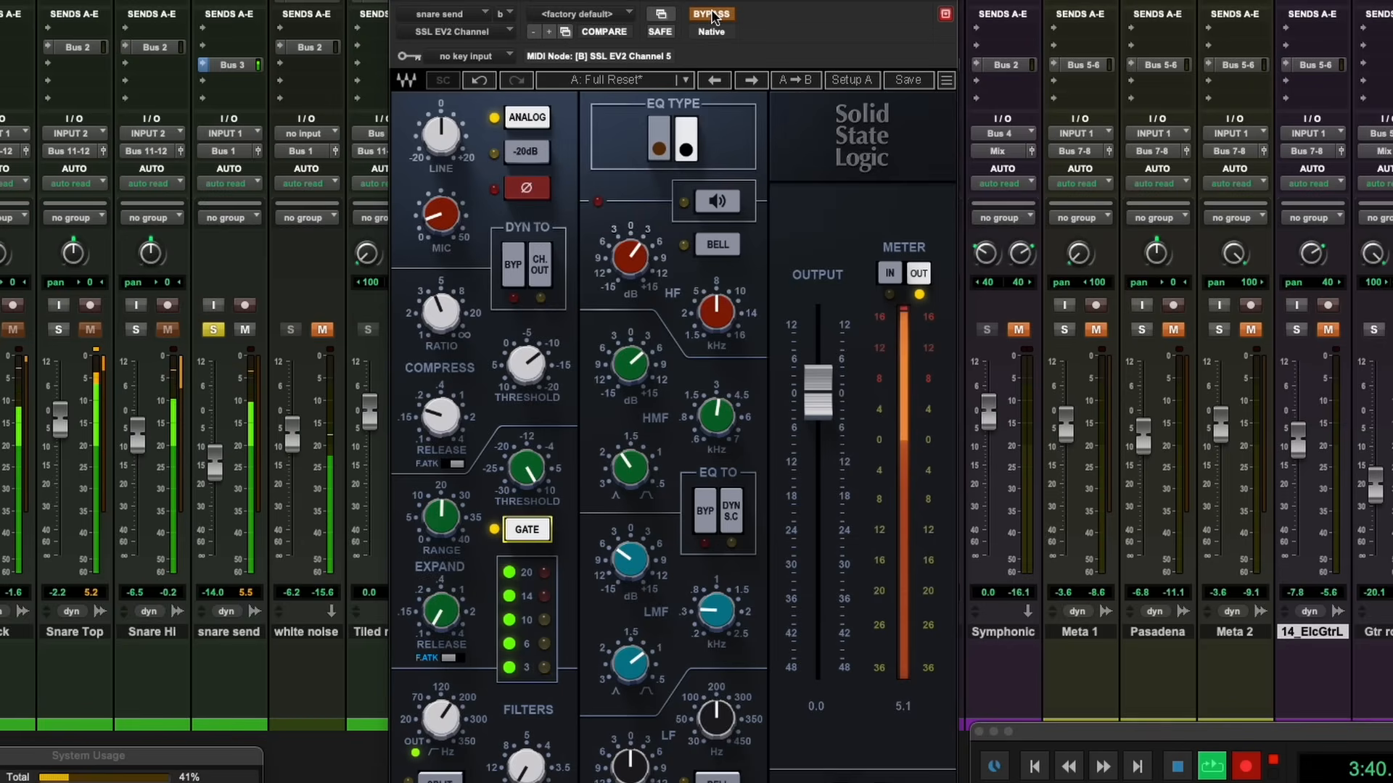
click(711, 15)
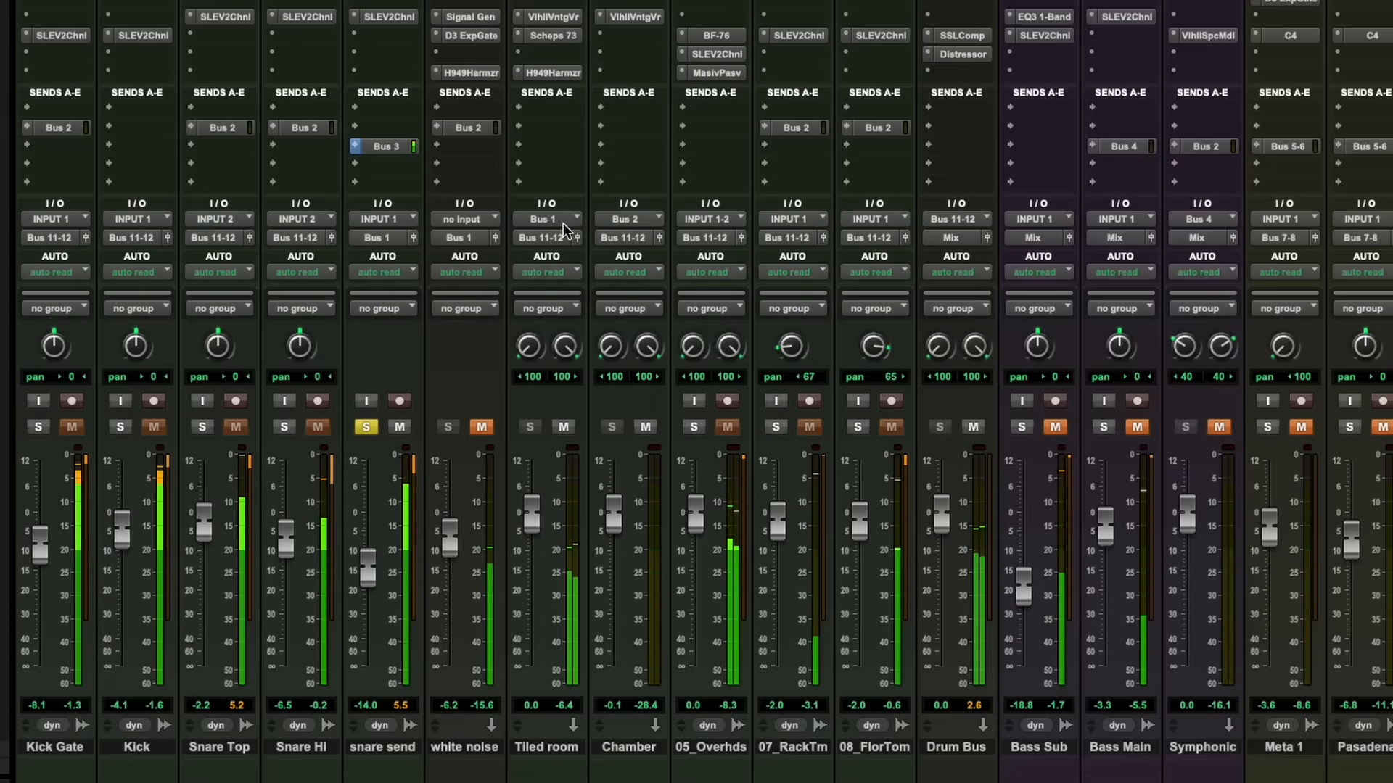
- Compare the soloed snare with the Tiled room return muted and unmuted, and inspect the snare send's Bus 3 send
click(568, 428)
click(565, 427)
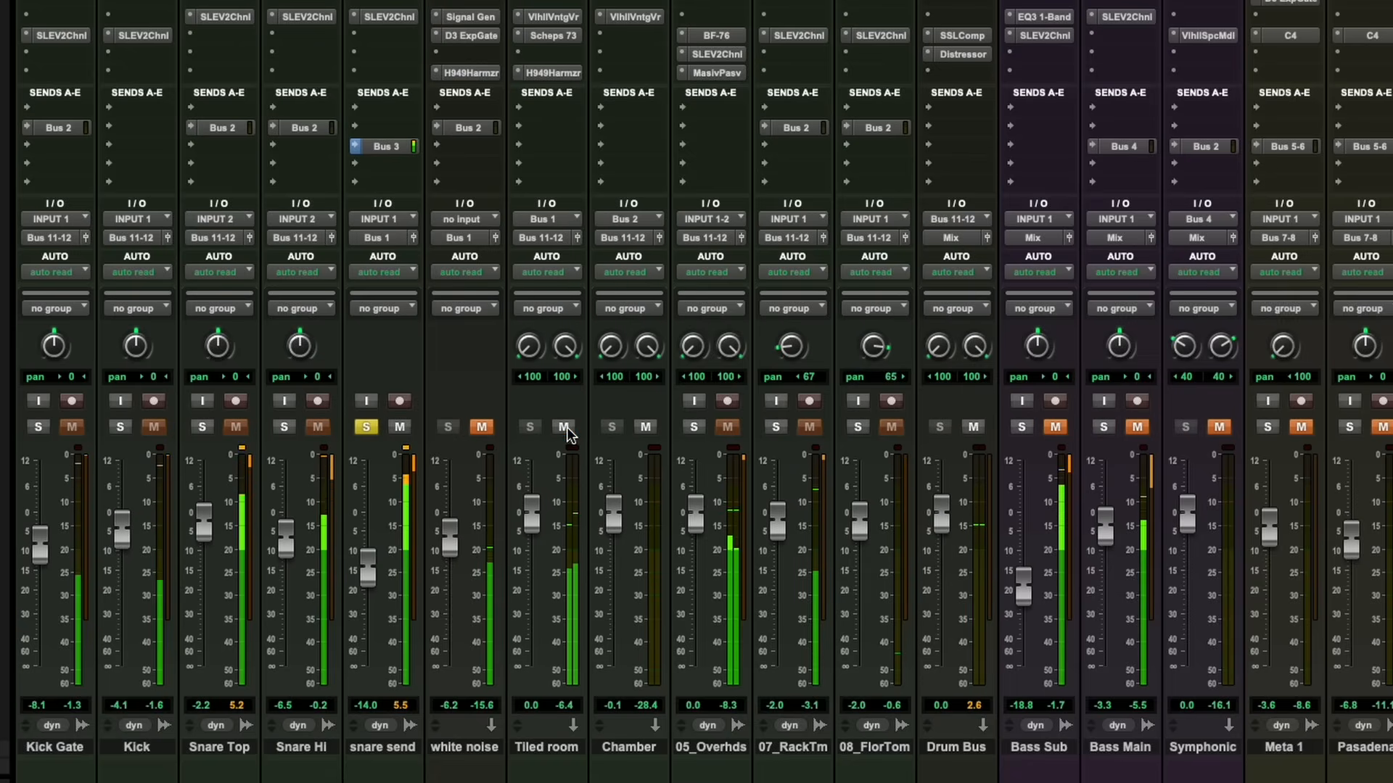
click(389, 146)
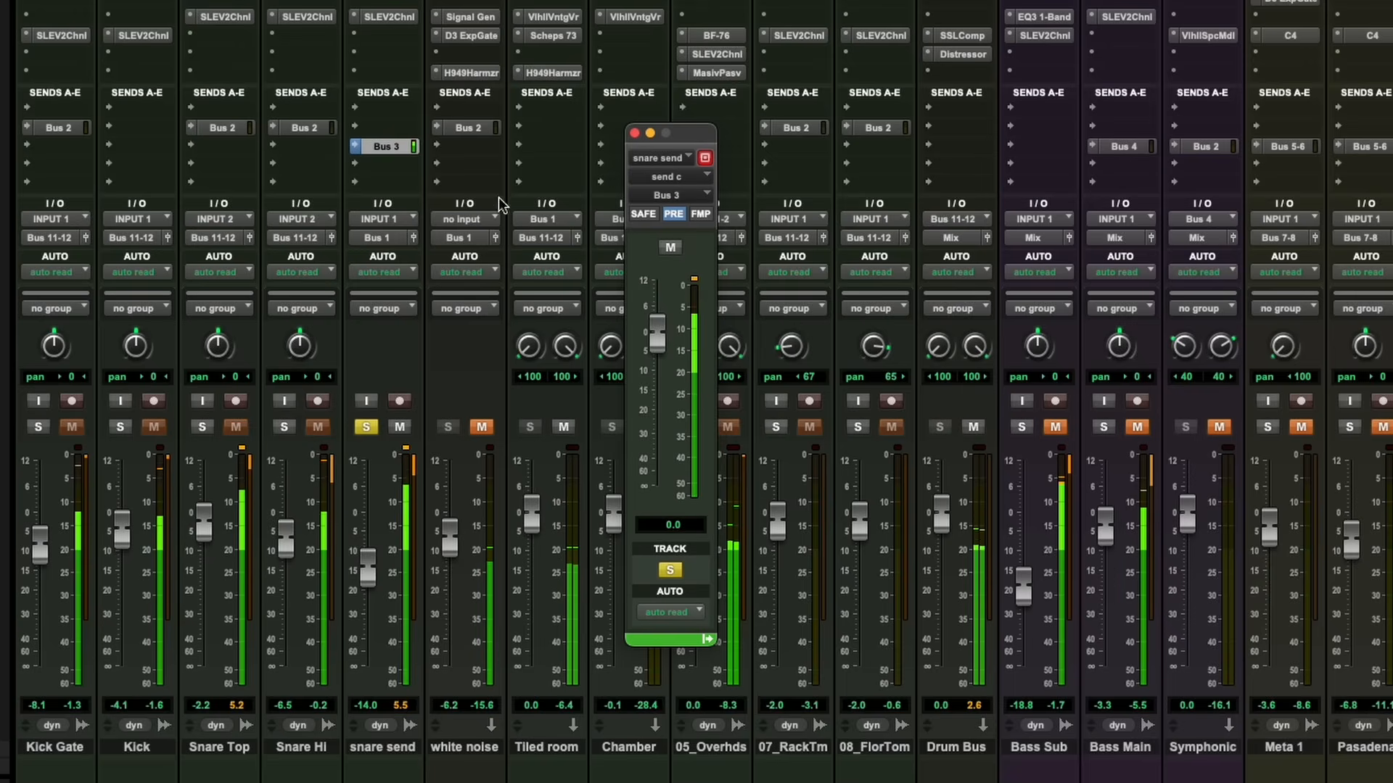
click(635, 133)
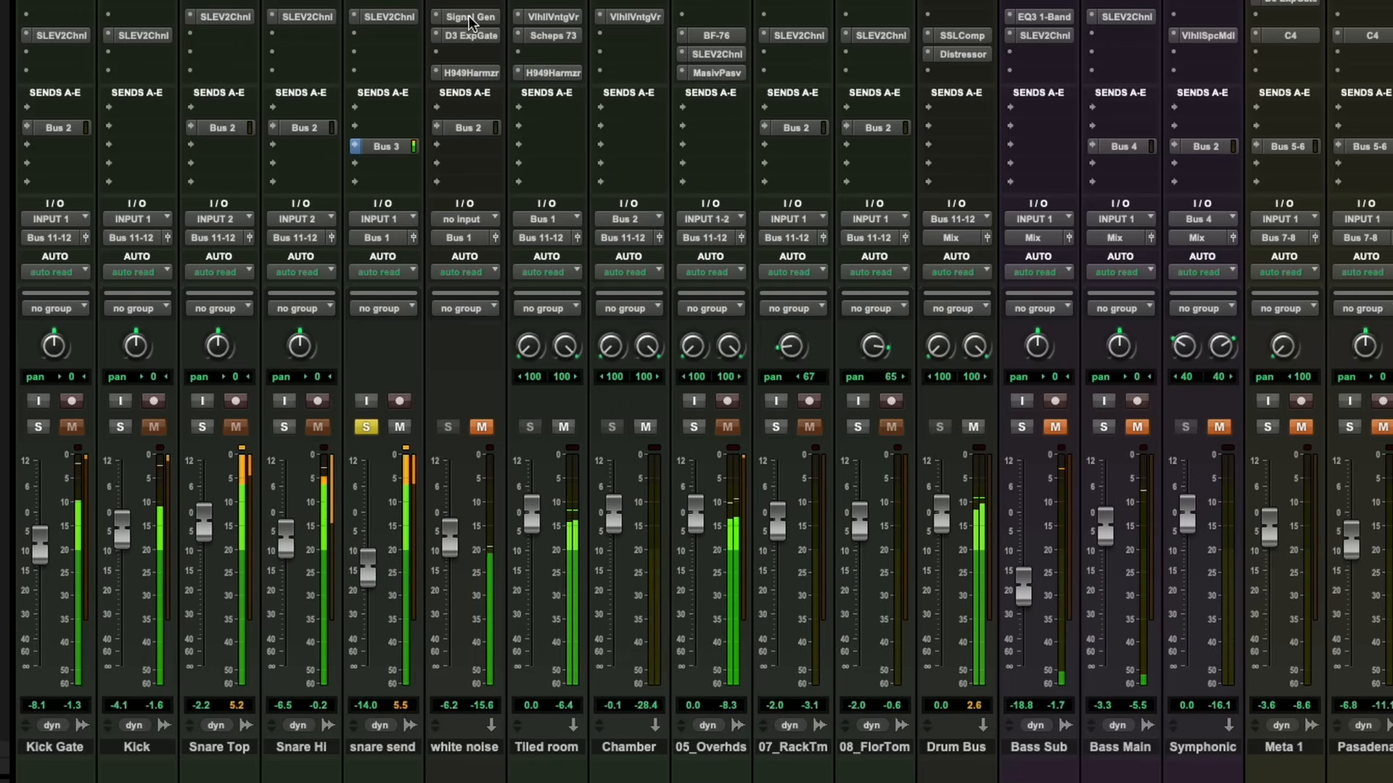
- Unmute the white noise track and compare its Bus 3-keyed Dyn3 Expander/Gate bypassed and active
click(470, 17)
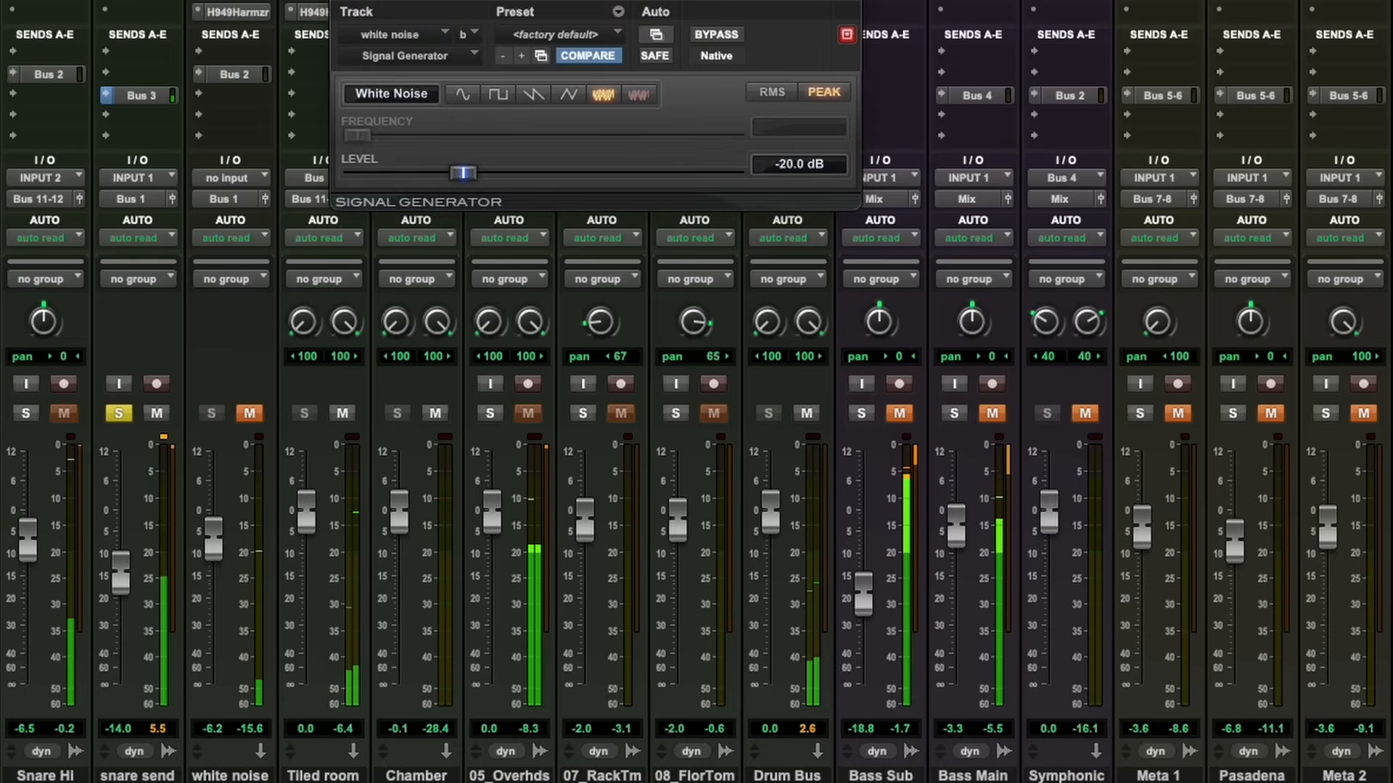
click(236, 2)
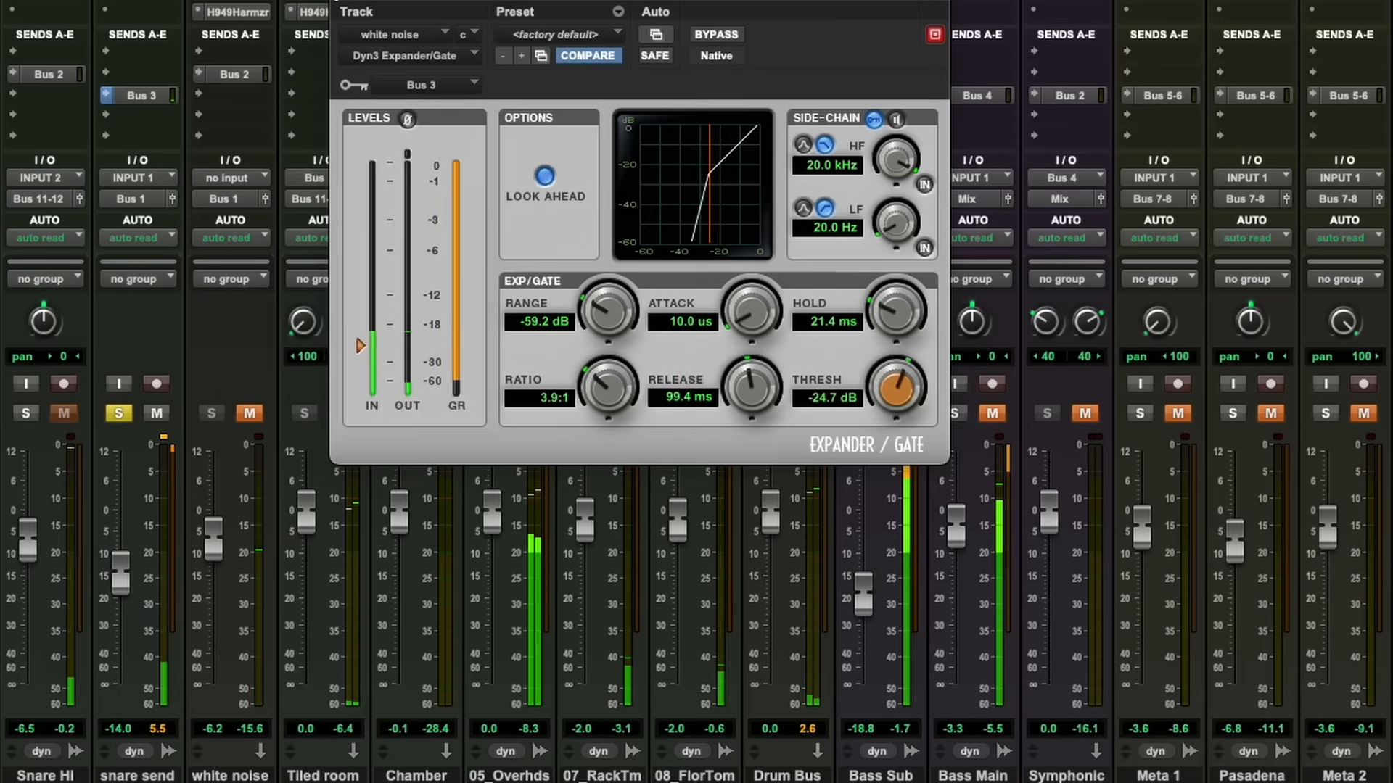
drag(403, 2, 422, 71)
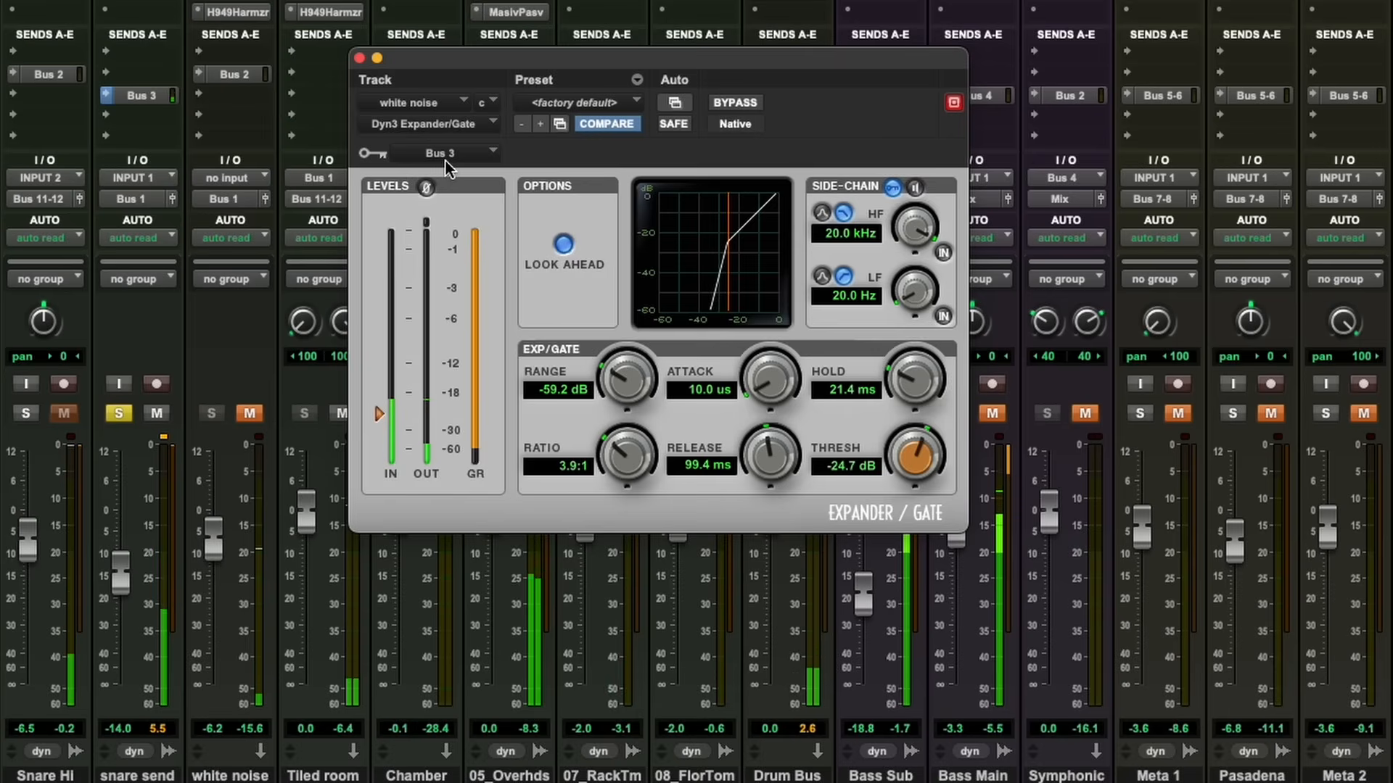
click(742, 103)
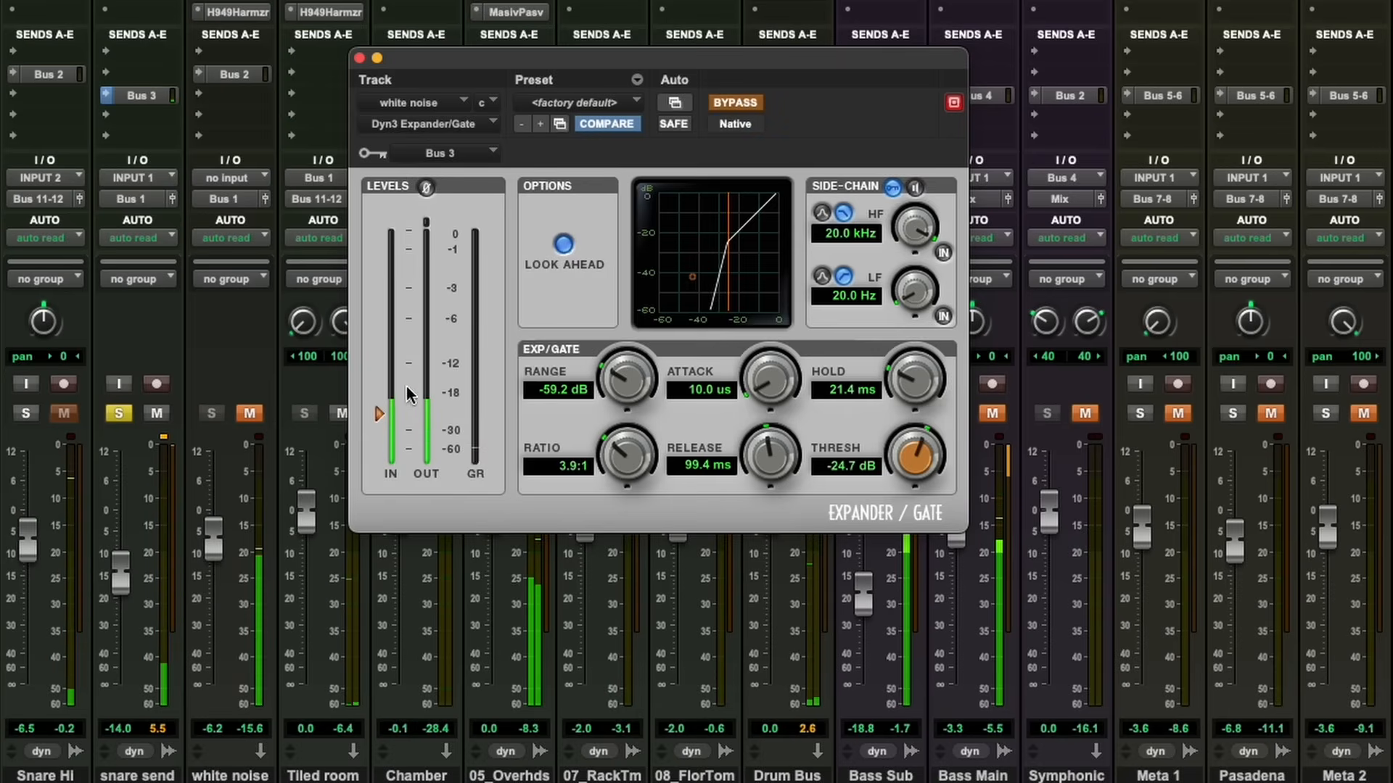
click(250, 414)
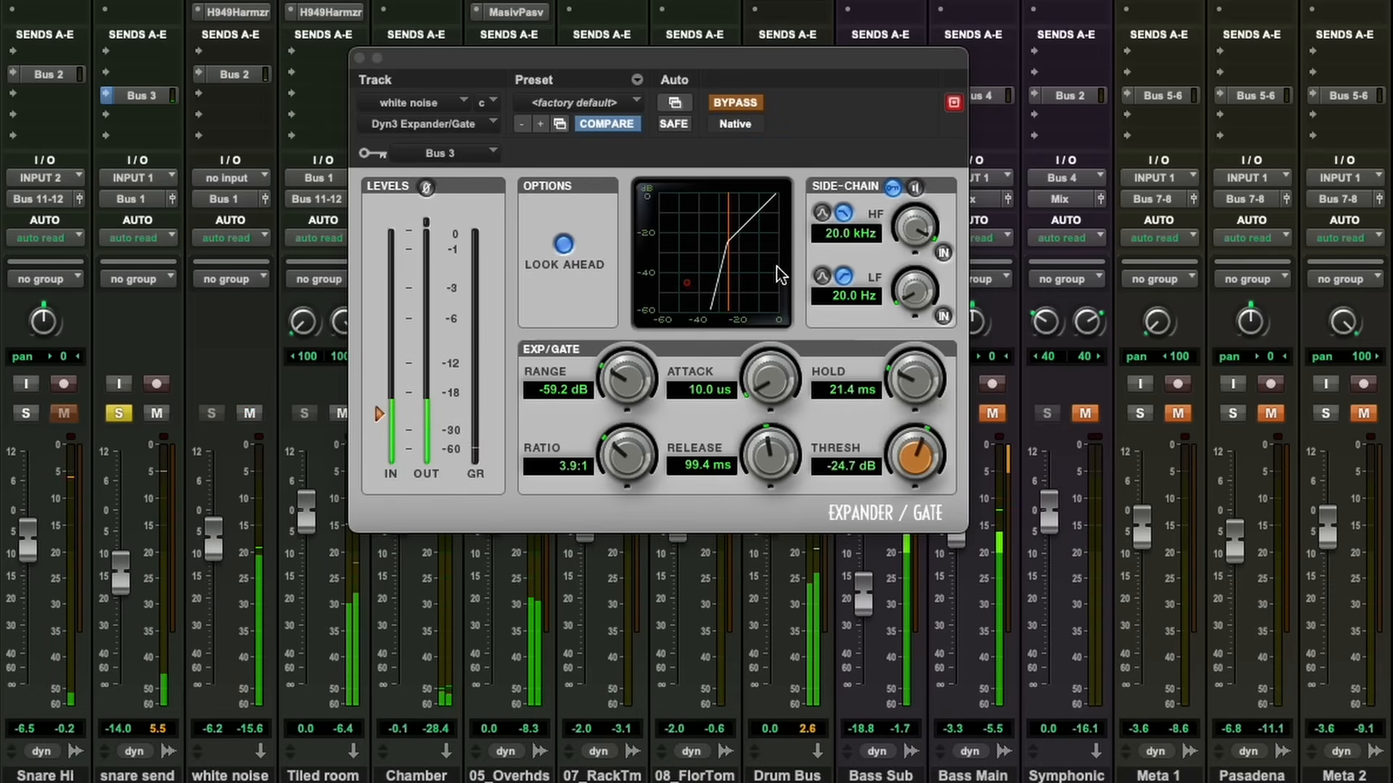
click(740, 102)
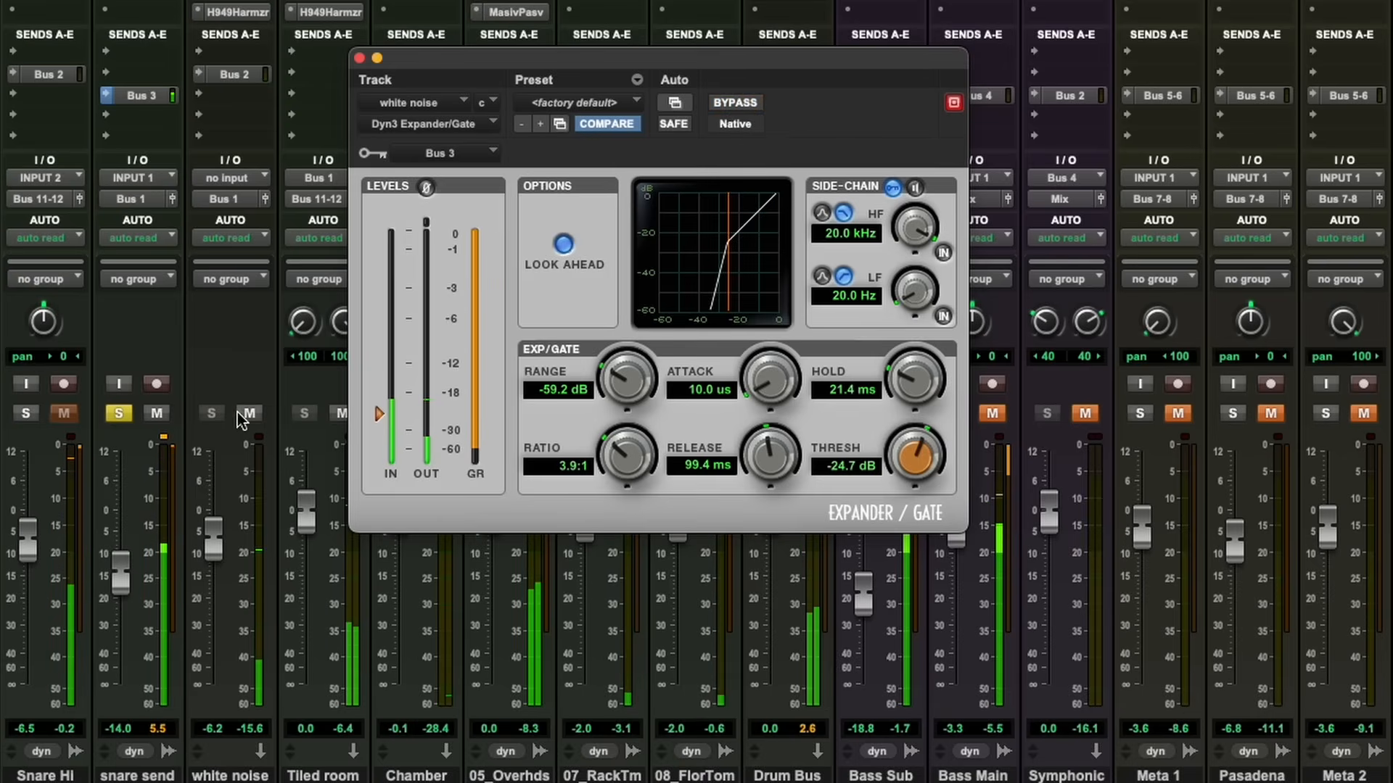
- Solo the white noise track instead of the snare send, keeping its Expander/Gate window open
click(210, 413)
click(118, 413)
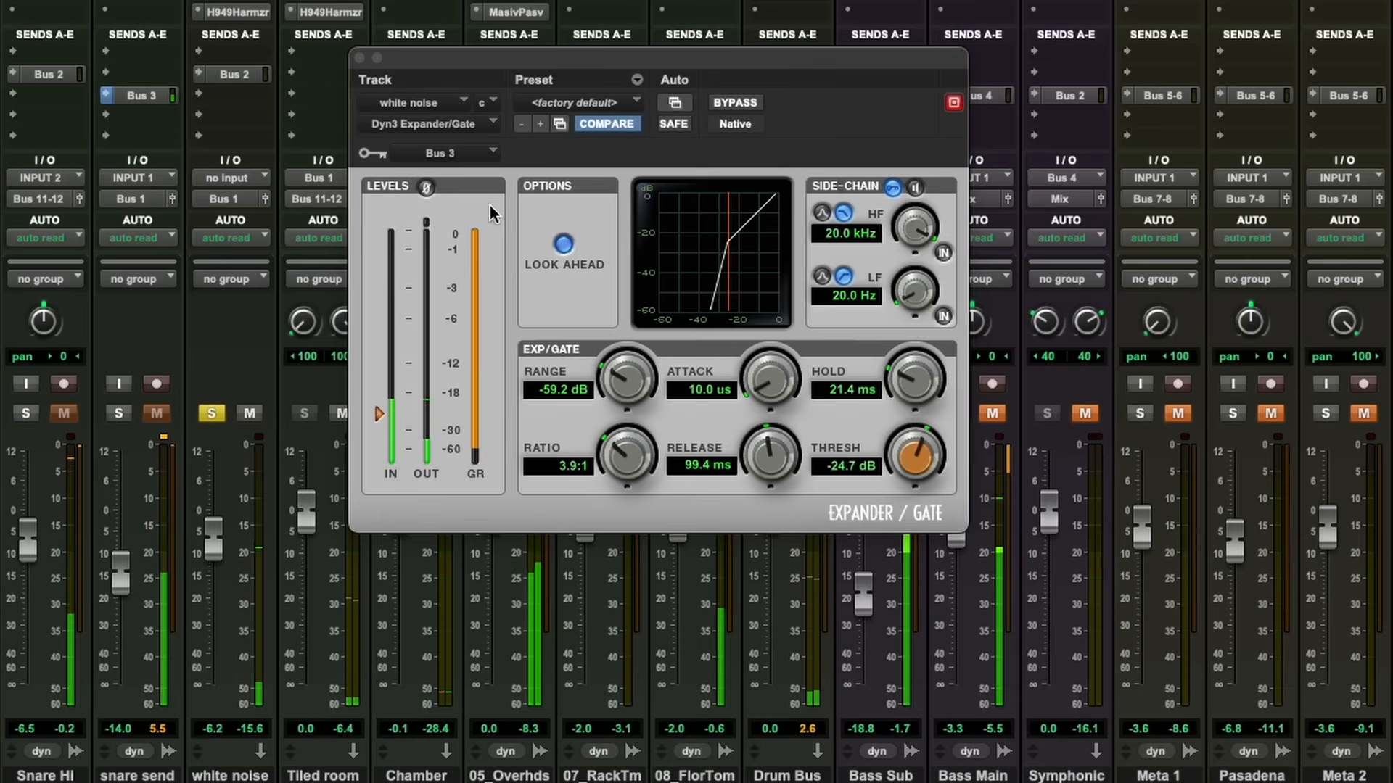
drag(428, 64, 456, 63)
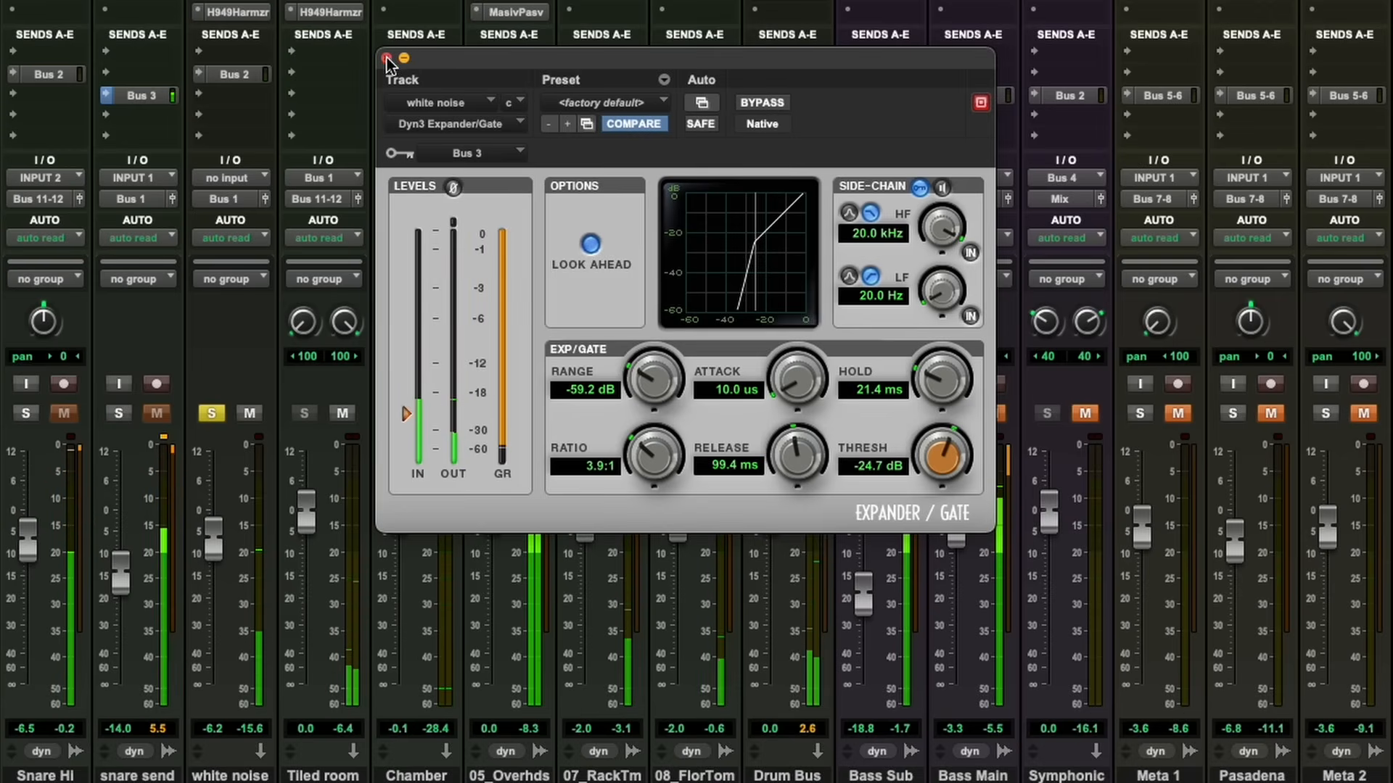
- Open the white noise track's H949 Harmonizer and compare the sound with it bypassed and active
click(233, 12)
drag(640, 189, 584, 200)
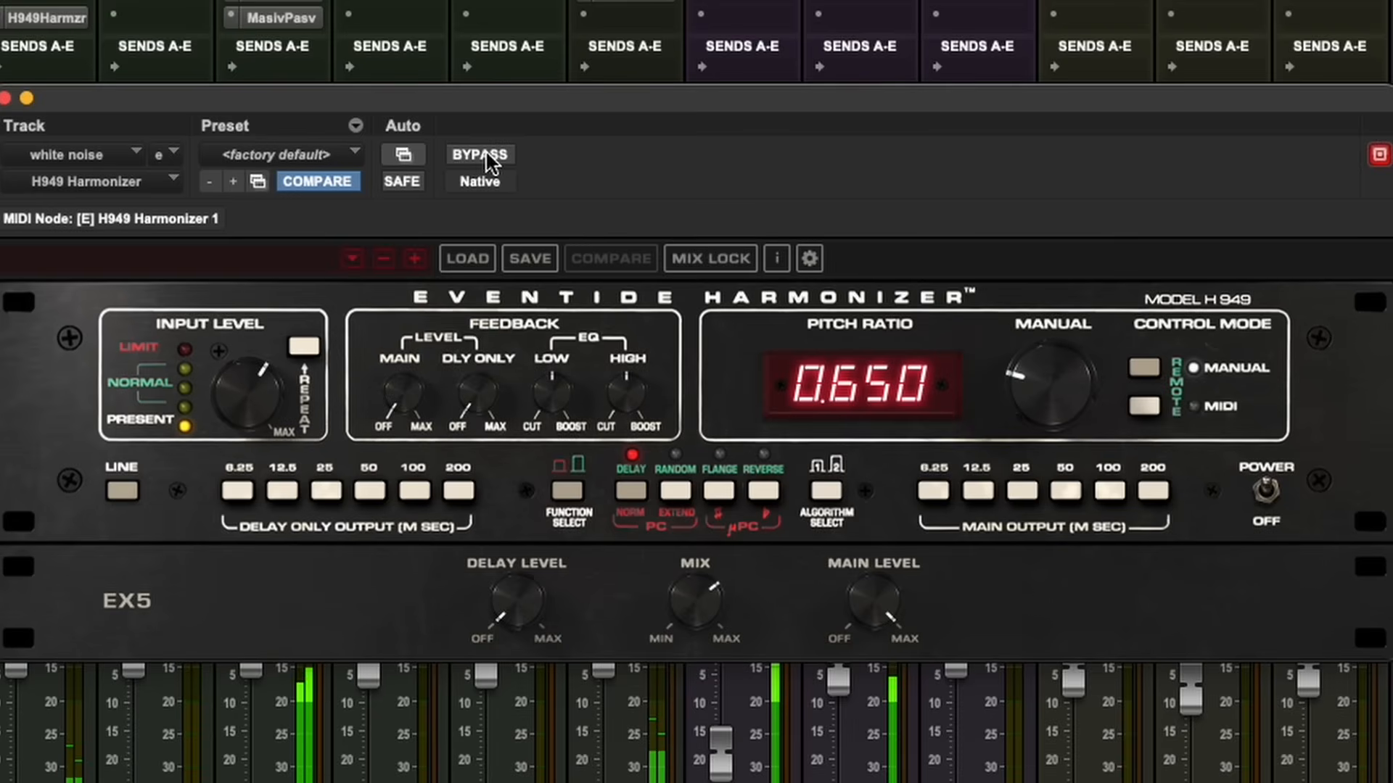
click(486, 150)
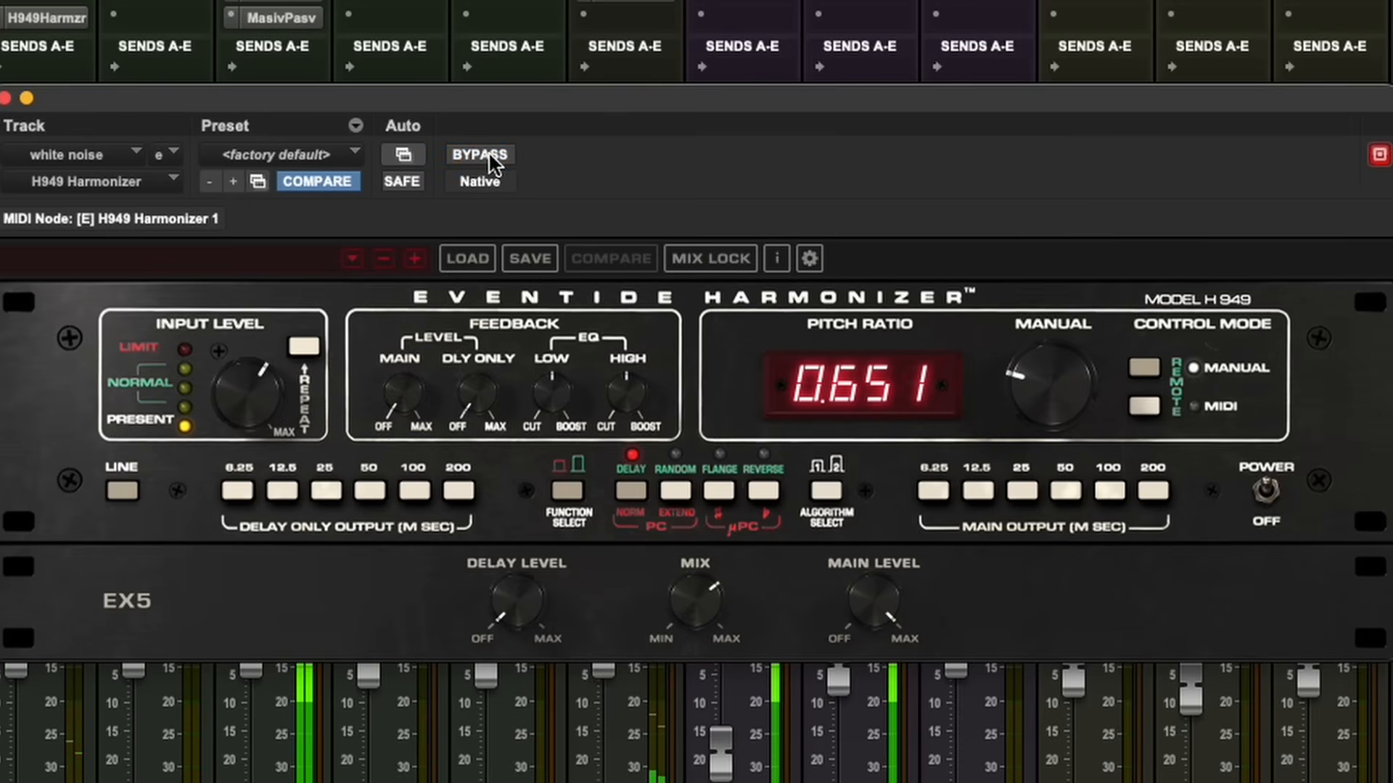
- Try the white noise Harmonizer's pitch ratio at 1.073 and return it to about 0.65
mouse_move(721, 605)
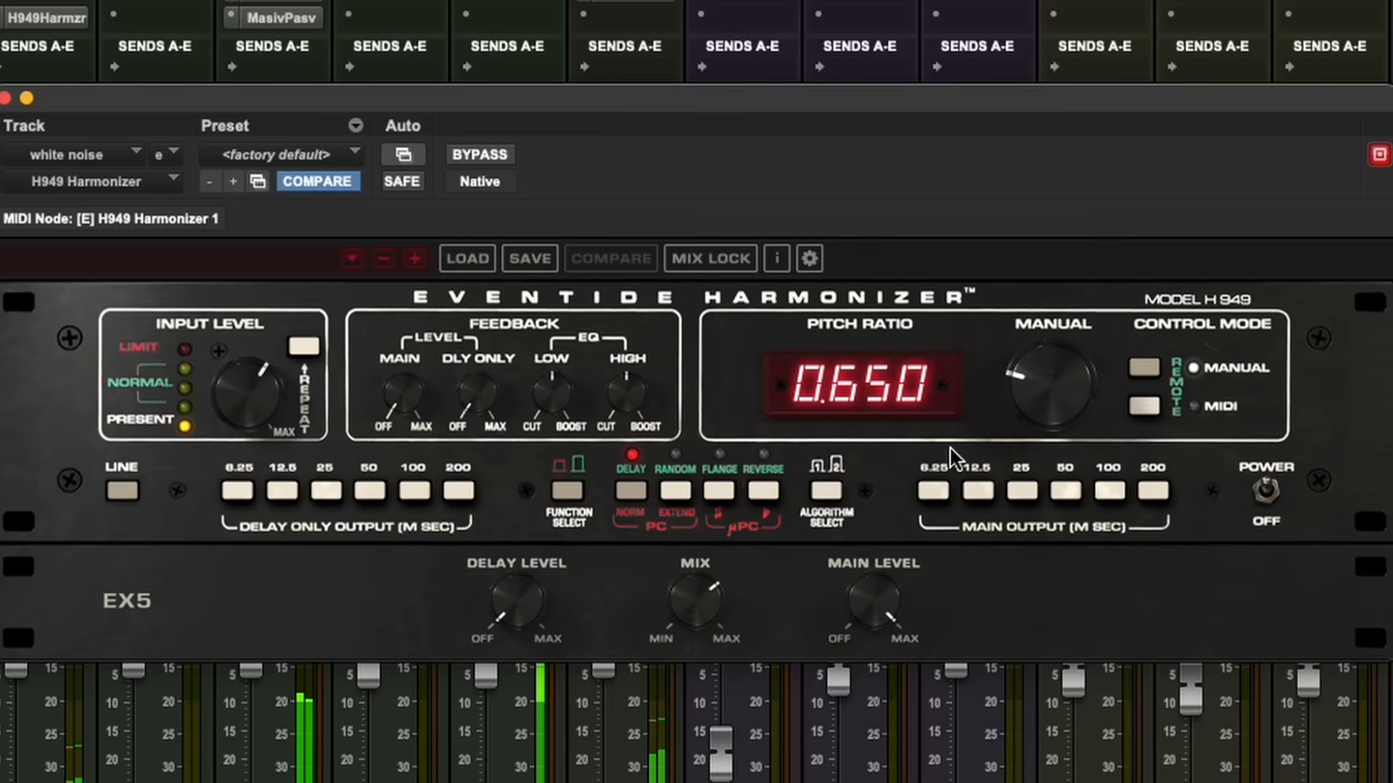
click(695, 604)
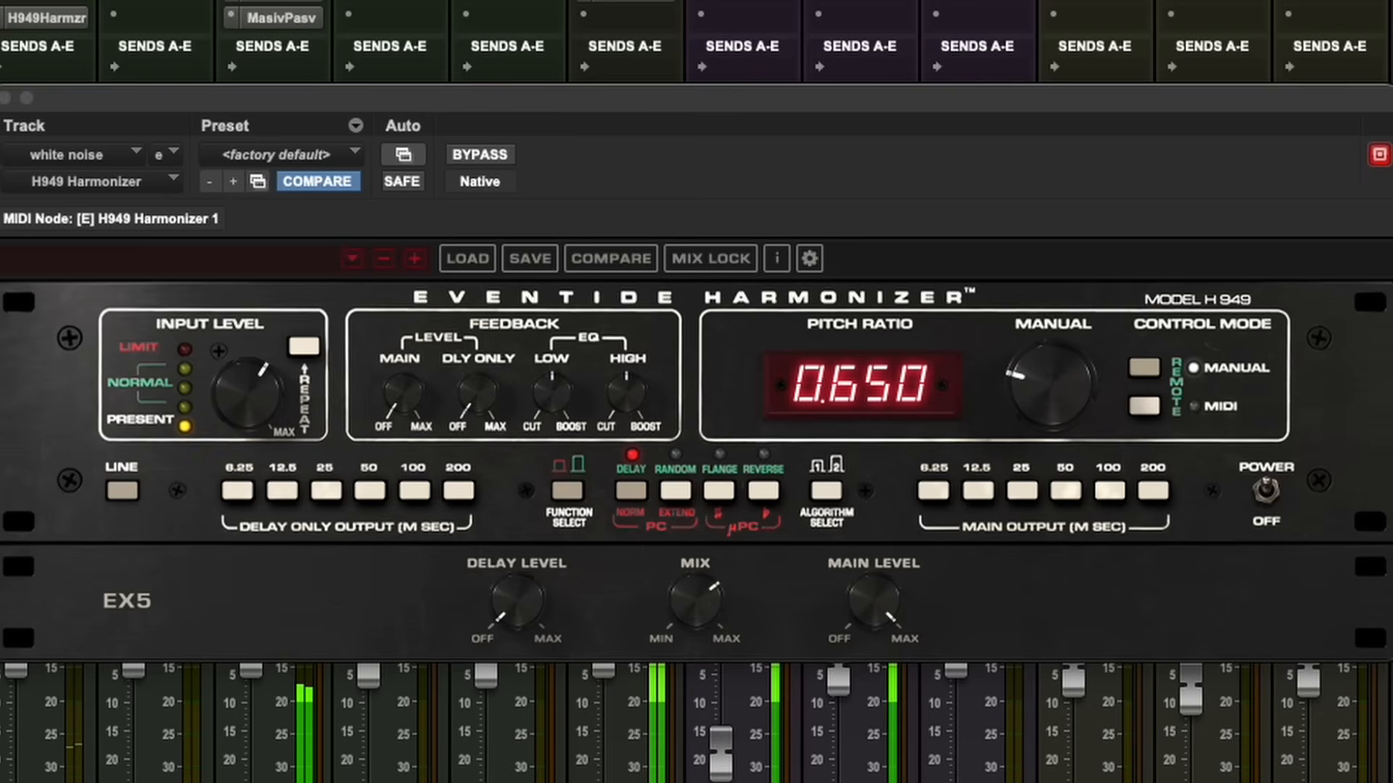
mouse_move(1072, 386)
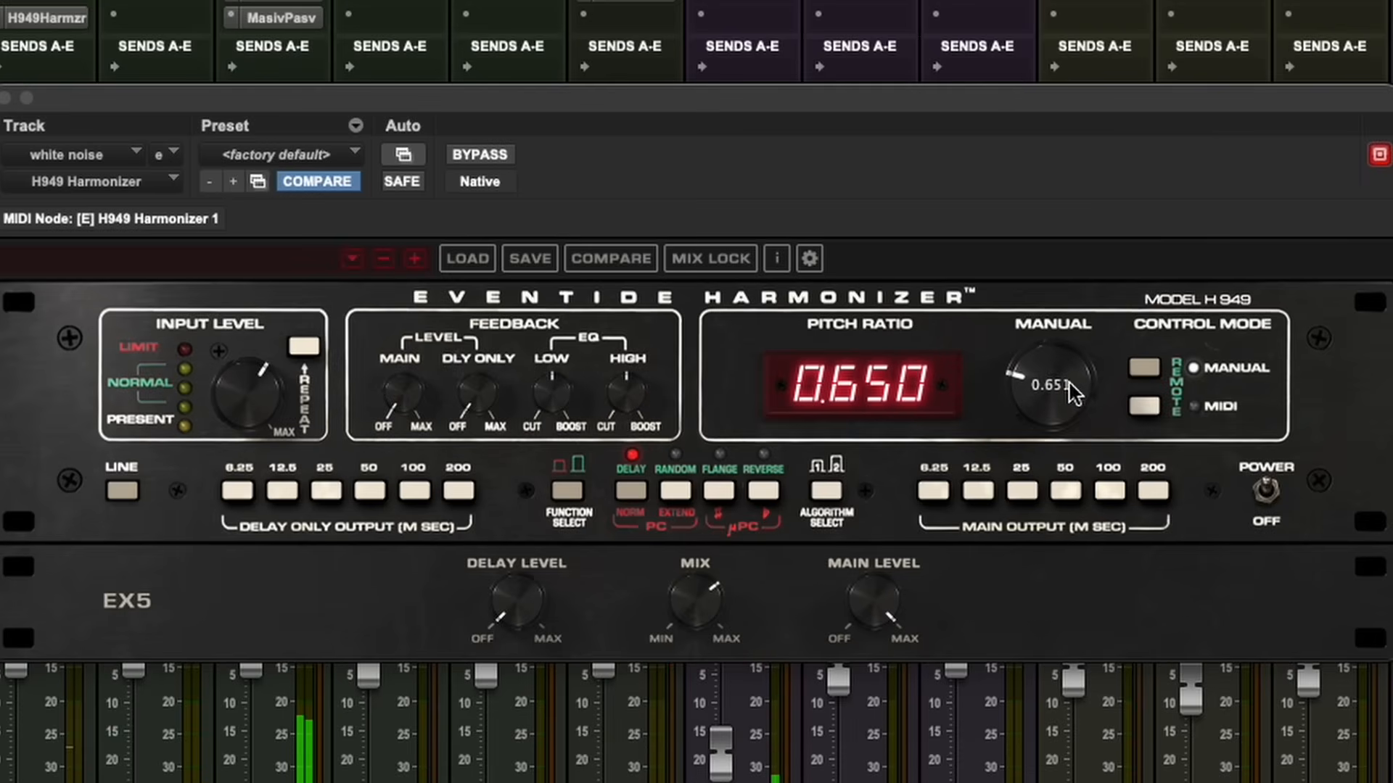
mouse_move(1039, 392)
mouse_down()
mouse_move(1056, 293)
mouse_move(1060, 395)
mouse_up()
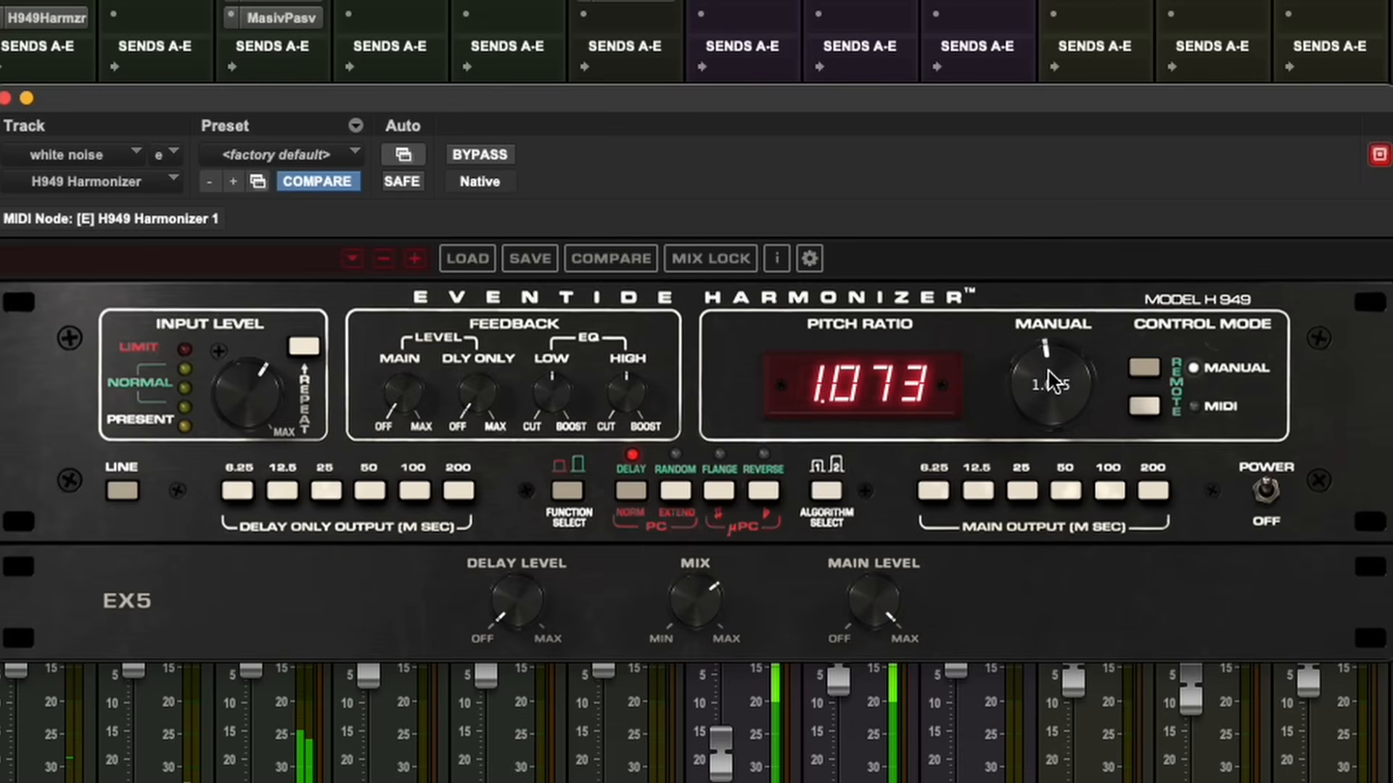
drag(1051, 384, 1032, 475)
- Audition the white noise Harmonizer at 100% mix with pitch ratios of 1.422 and 0.343, and restore the 0.650 ratio and lower mix
drag(715, 601, 722, 377)
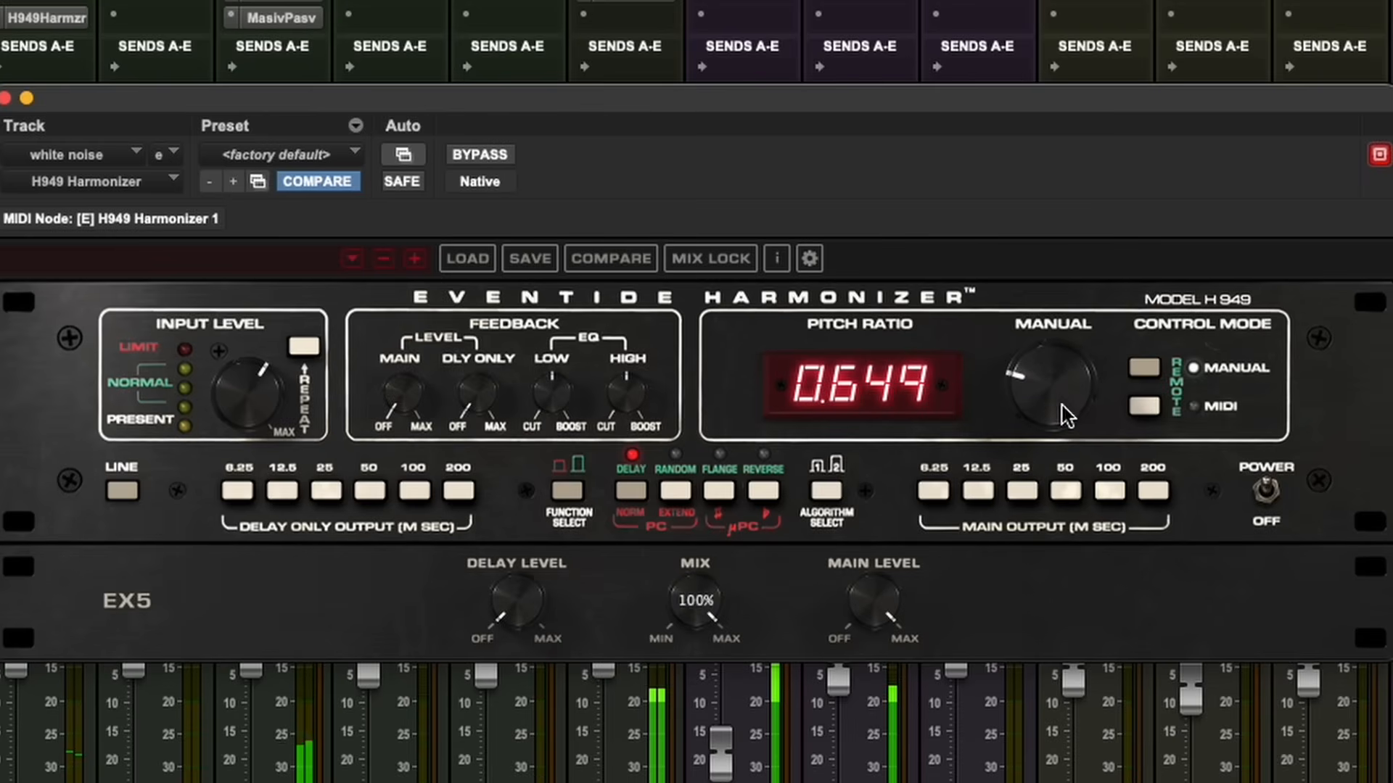
mouse_move(1047, 390)
drag(1054, 392, 1069, 249)
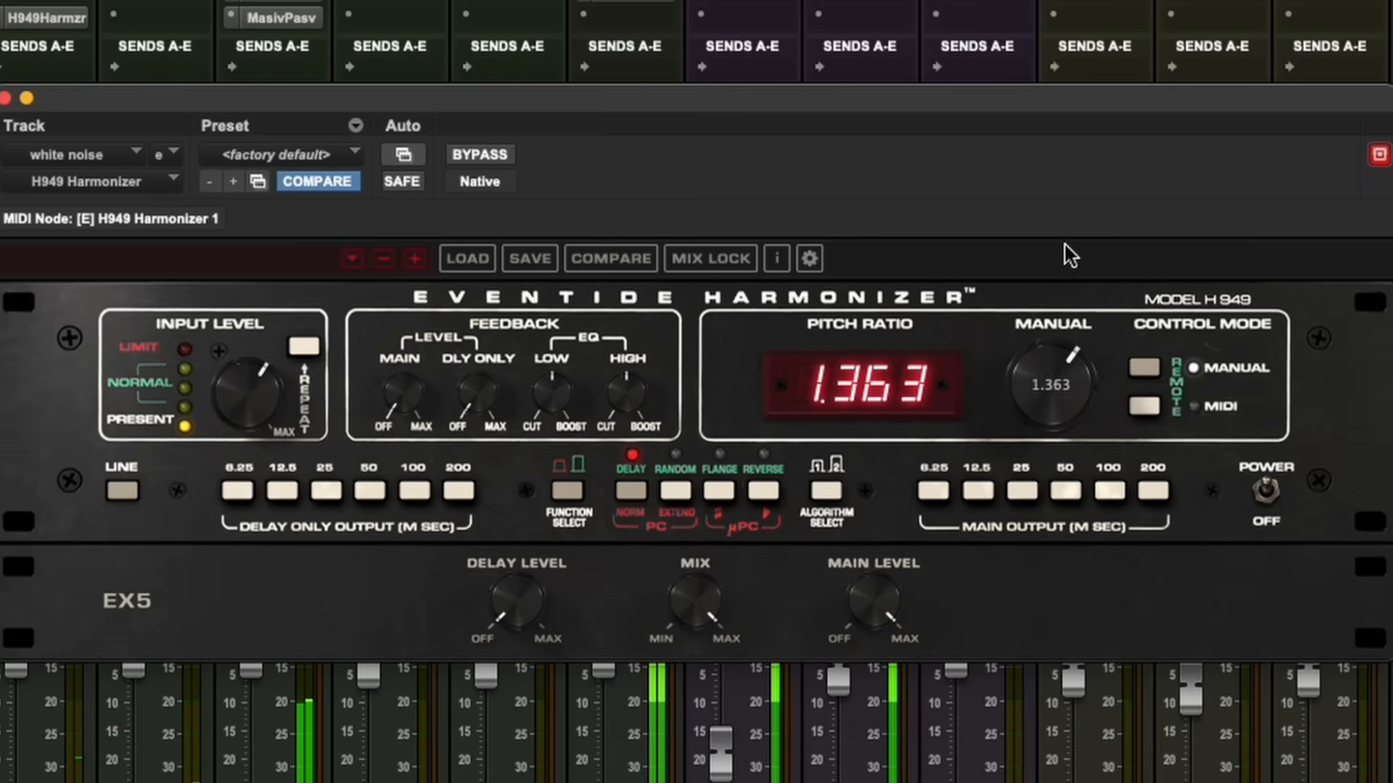
mouse_move(1041, 389)
mouse_down()
mouse_move(1043, 376)
mouse_move(1051, 390)
mouse_up()
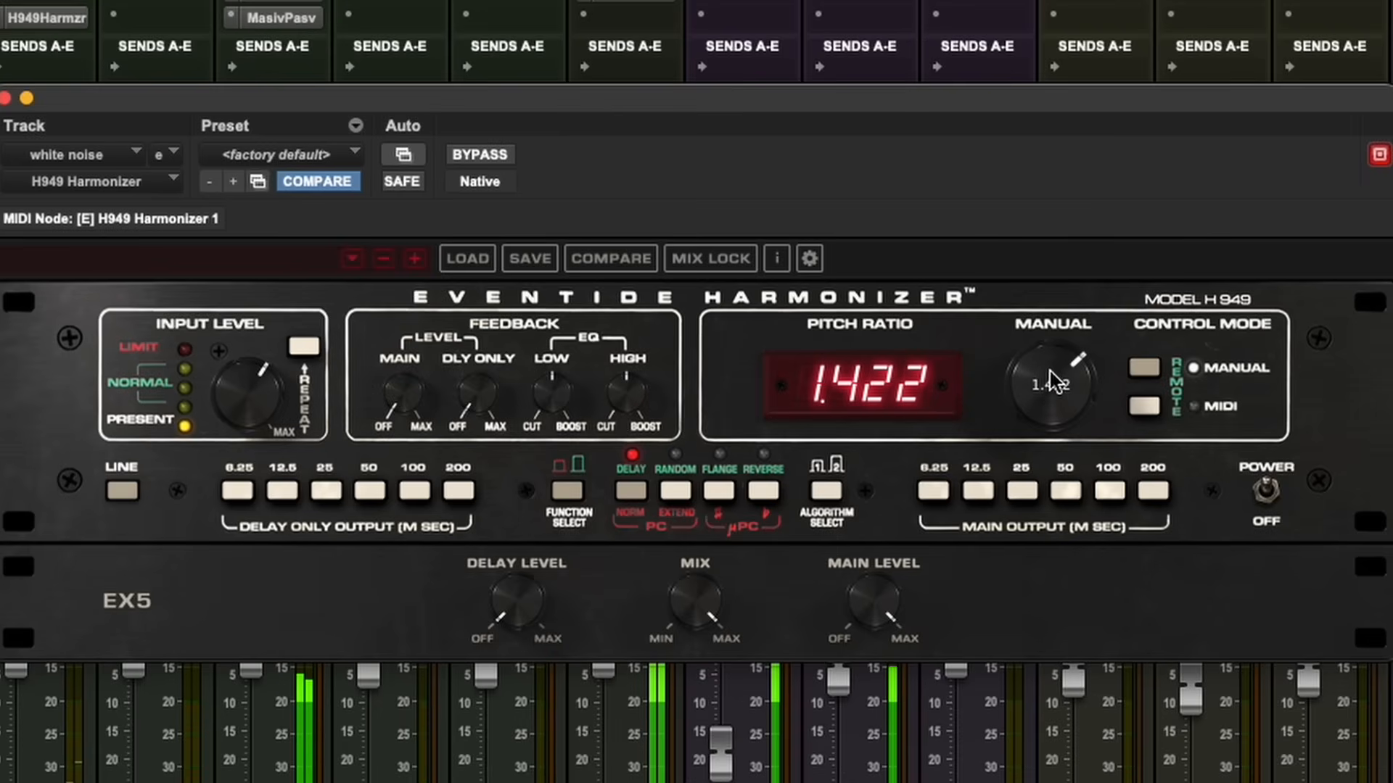
drag(1056, 380, 1060, 602)
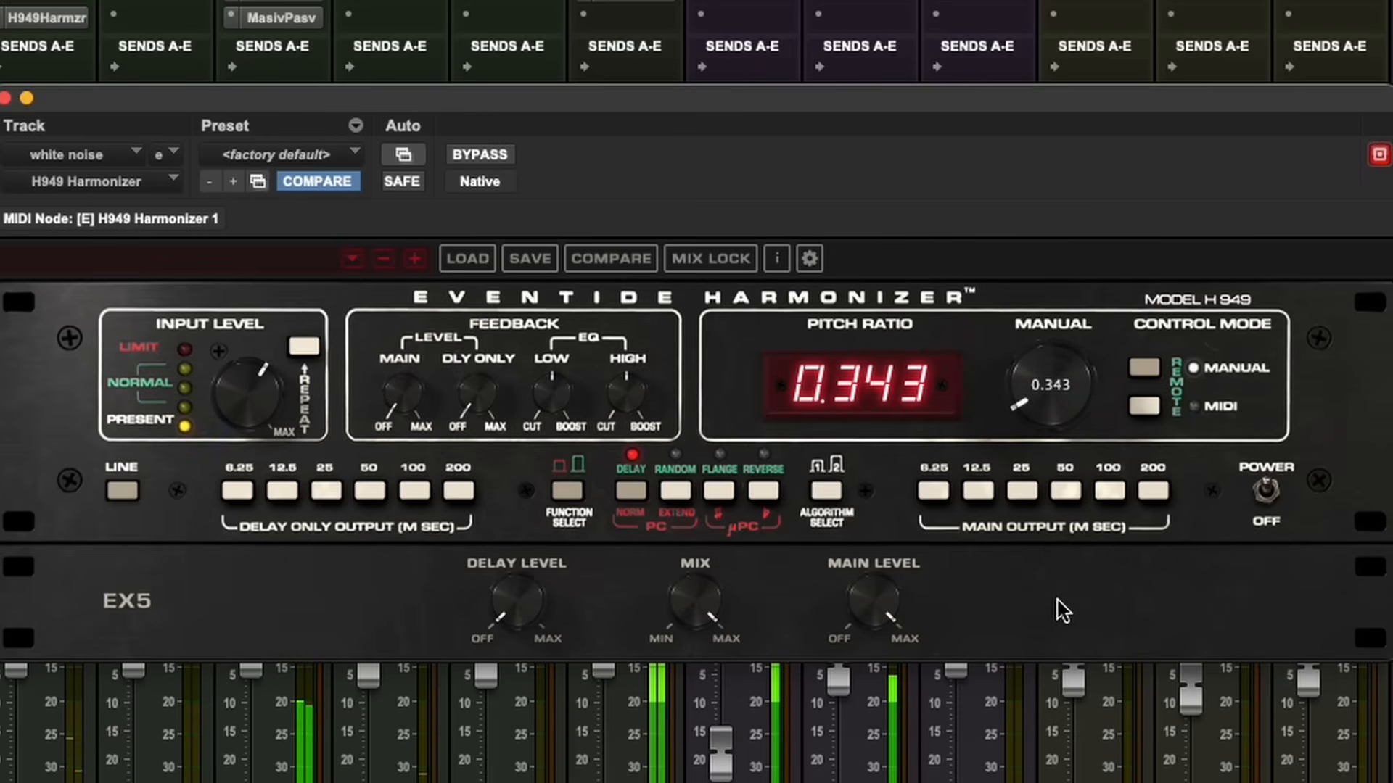
mouse_move(1051, 397)
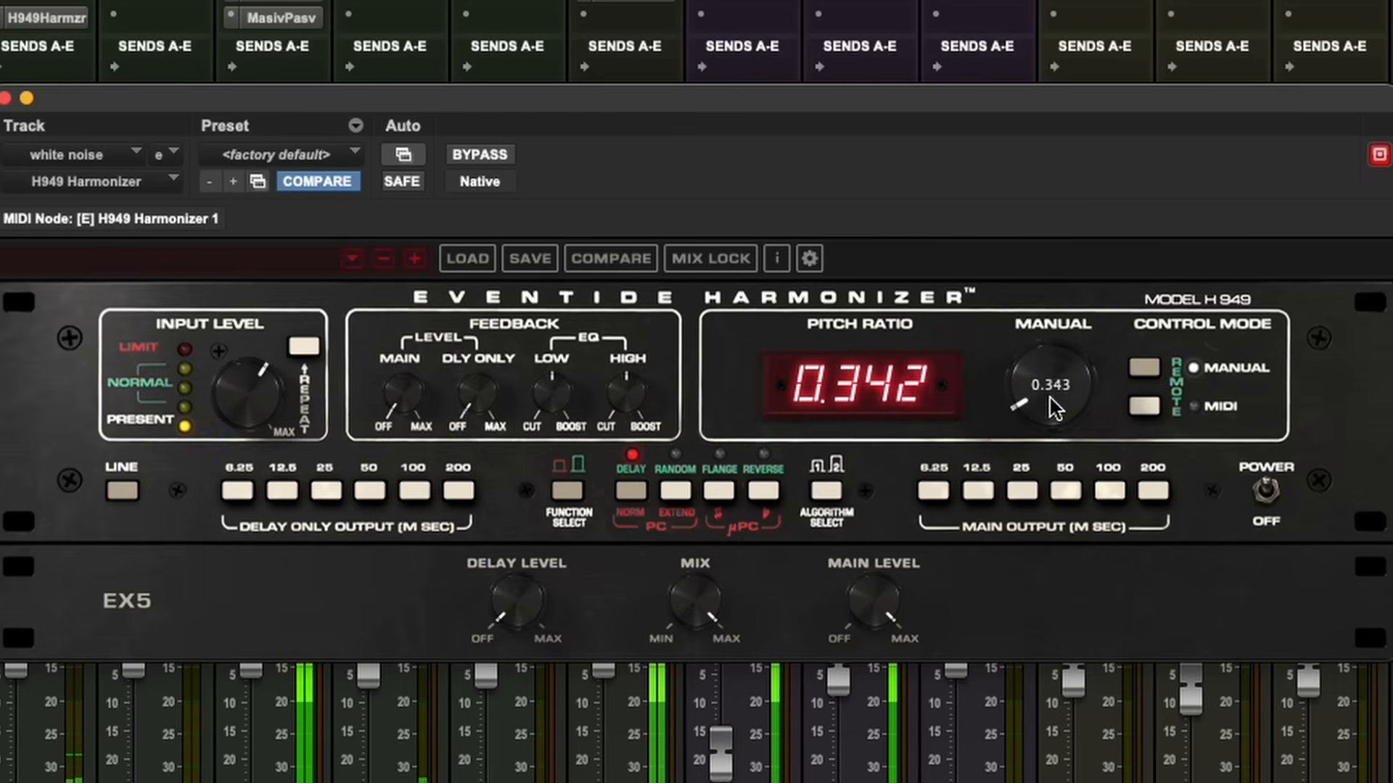
drag(1049, 397, 1044, 342)
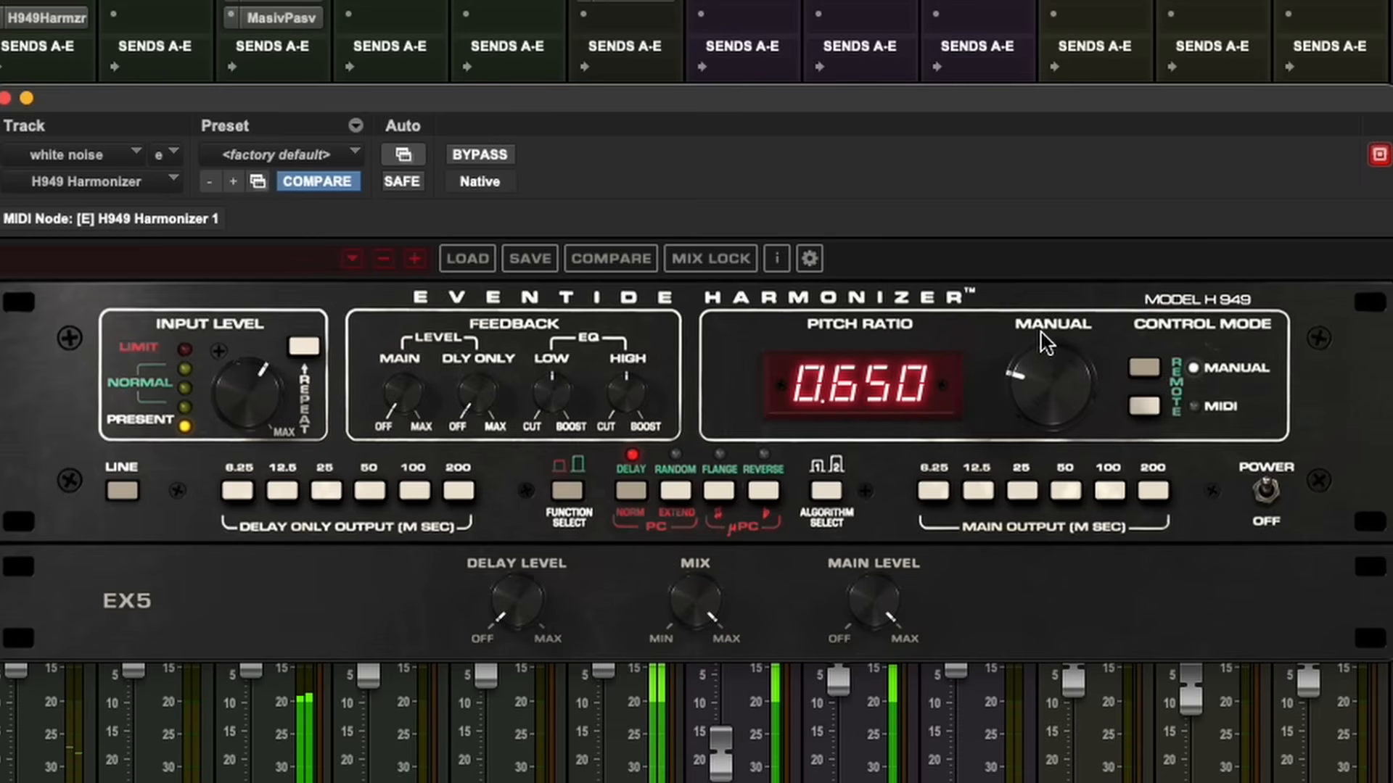
mouse_move(700, 602)
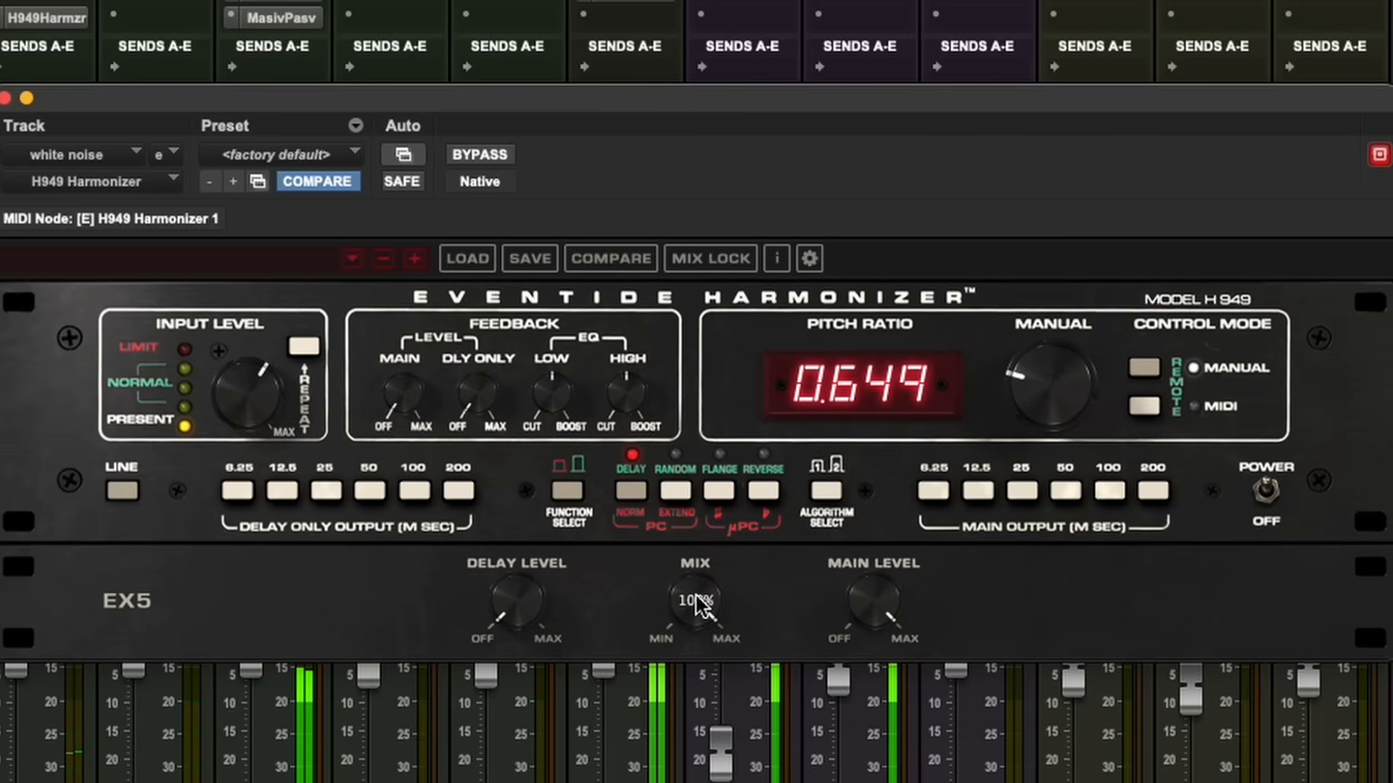
drag(689, 614, 689, 705)
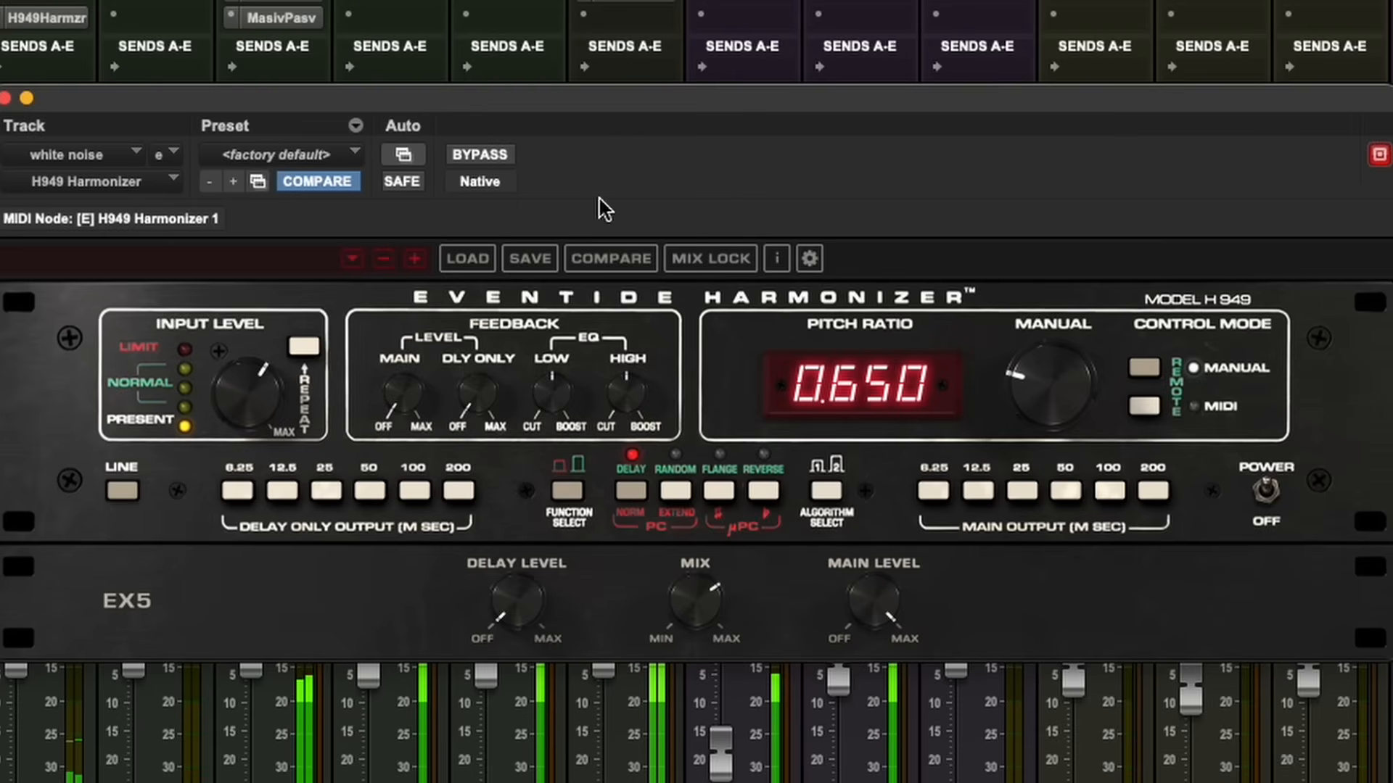
- Compare the white noise with its H949 Harmonizer bypassed and active, and close the plugin window
click(481, 146)
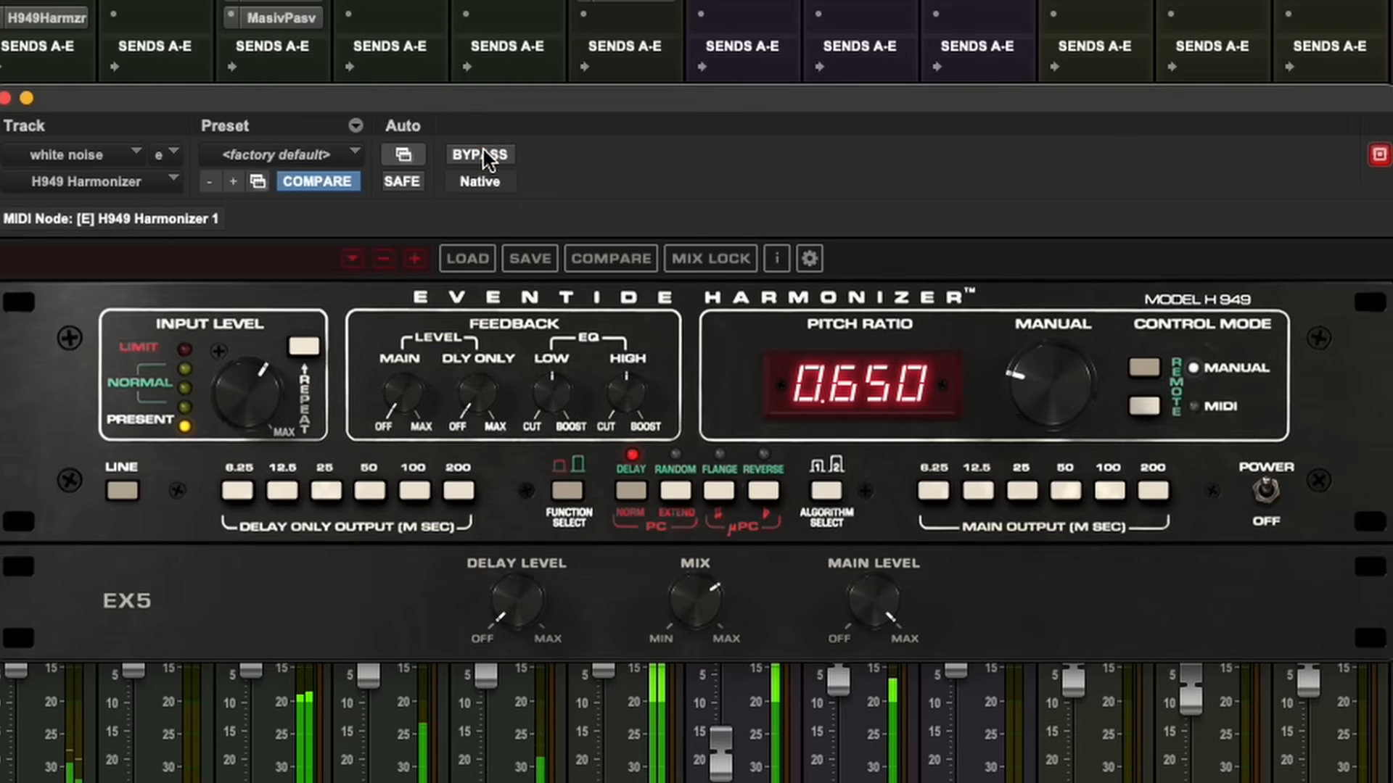
click(481, 147)
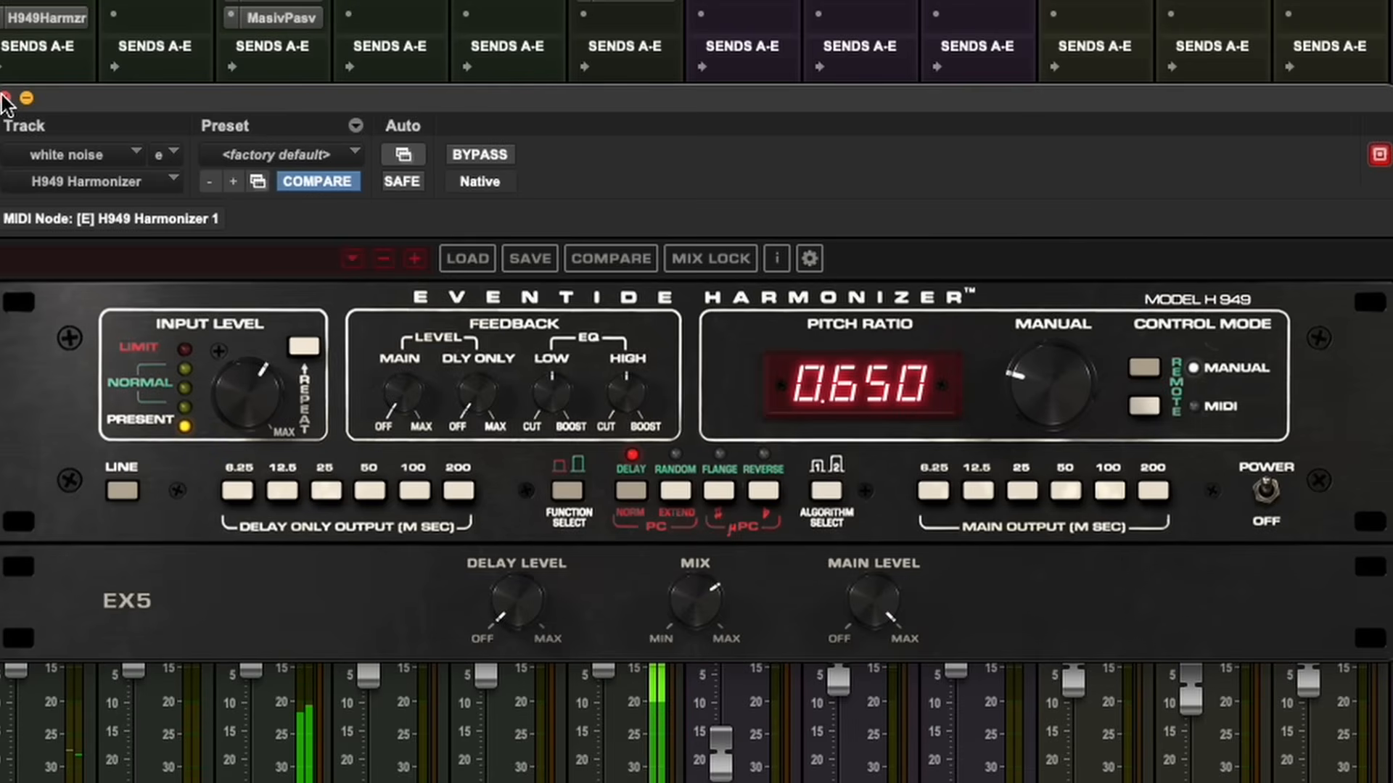
click(6, 99)
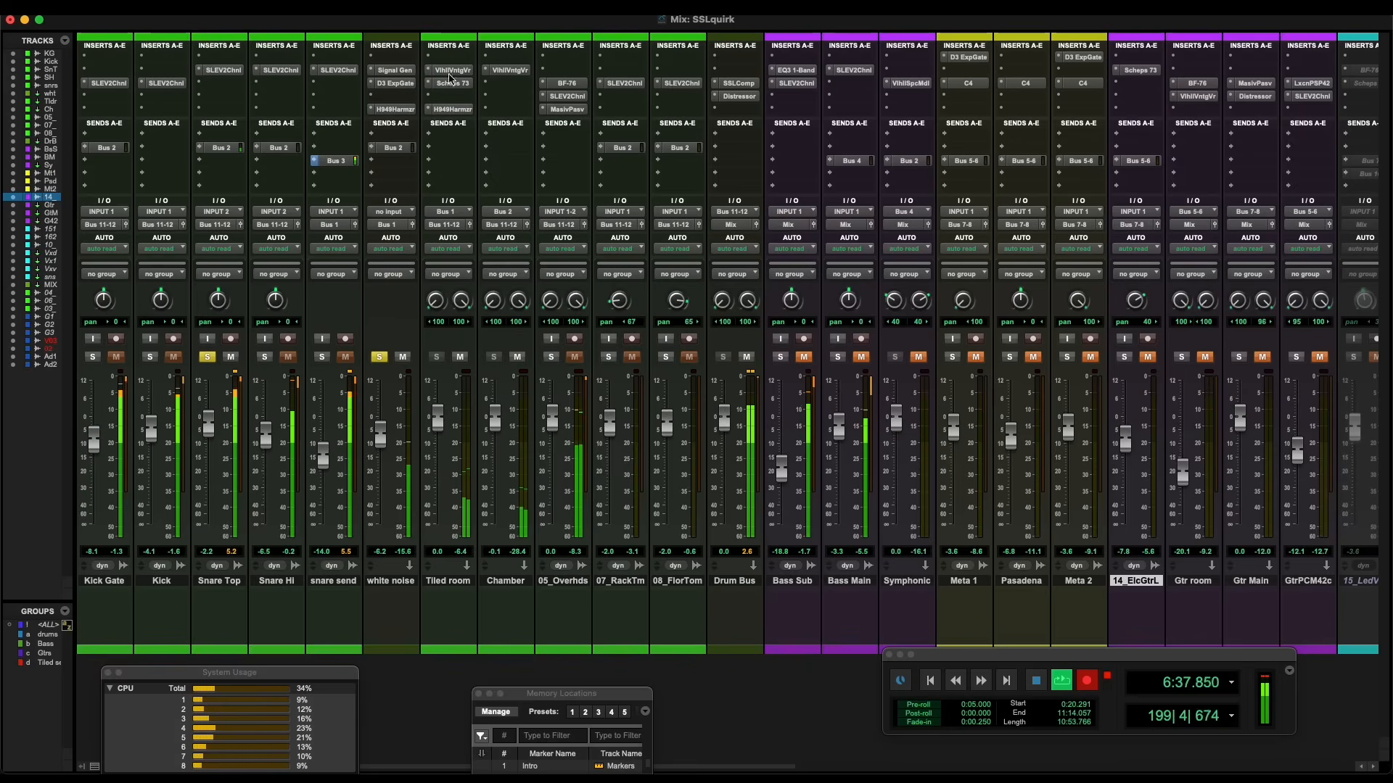
- Open the Tiled room return's ValhallaVintageVerb, compare the sound with it bypassed and active, and close it
click(451, 71)
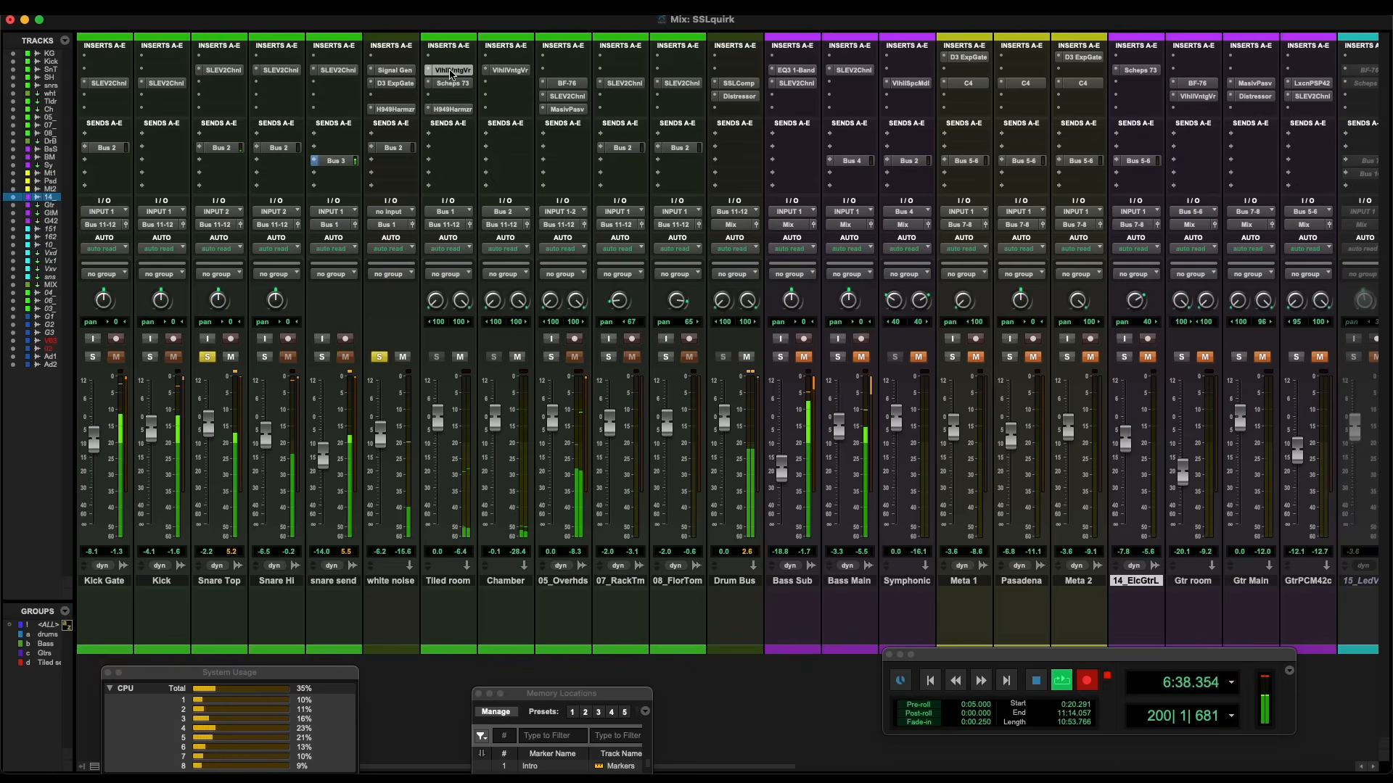
click(665, 176)
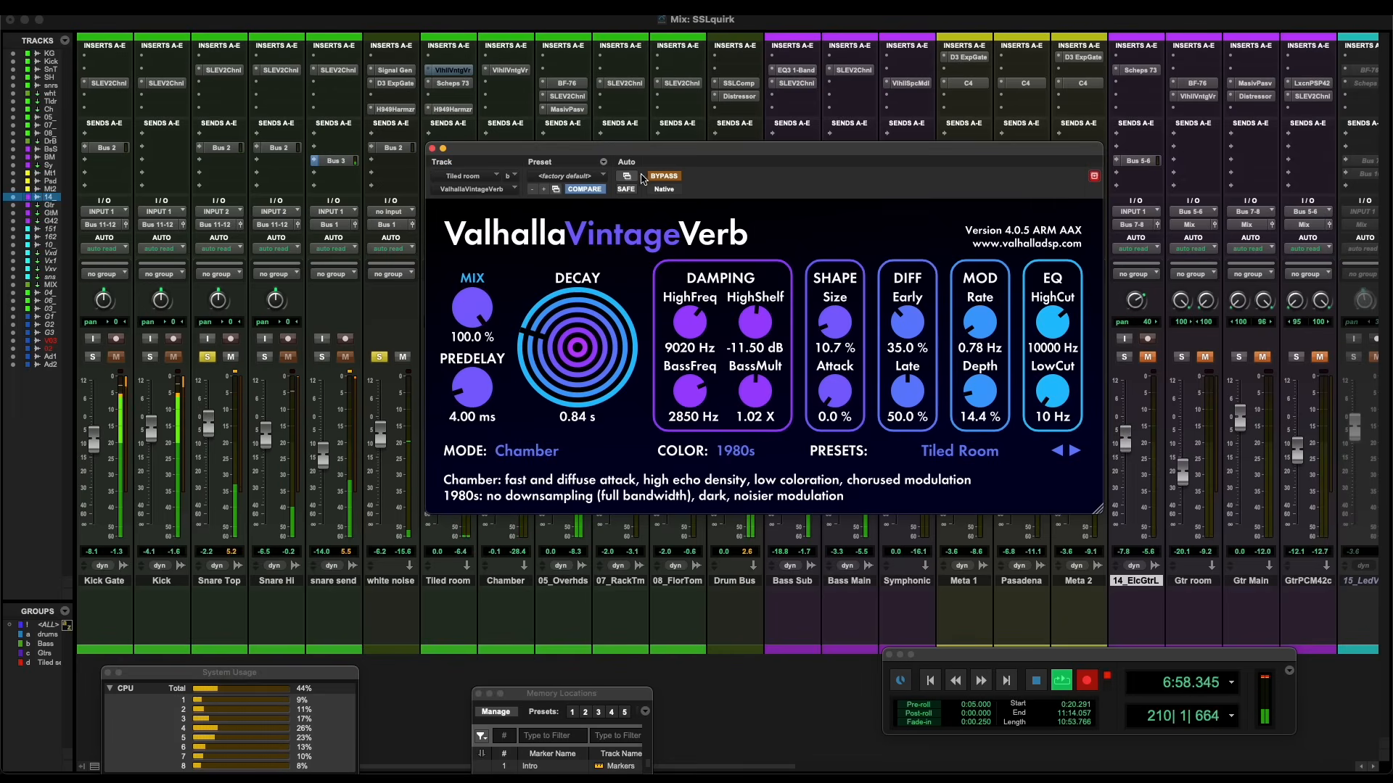
click(664, 176)
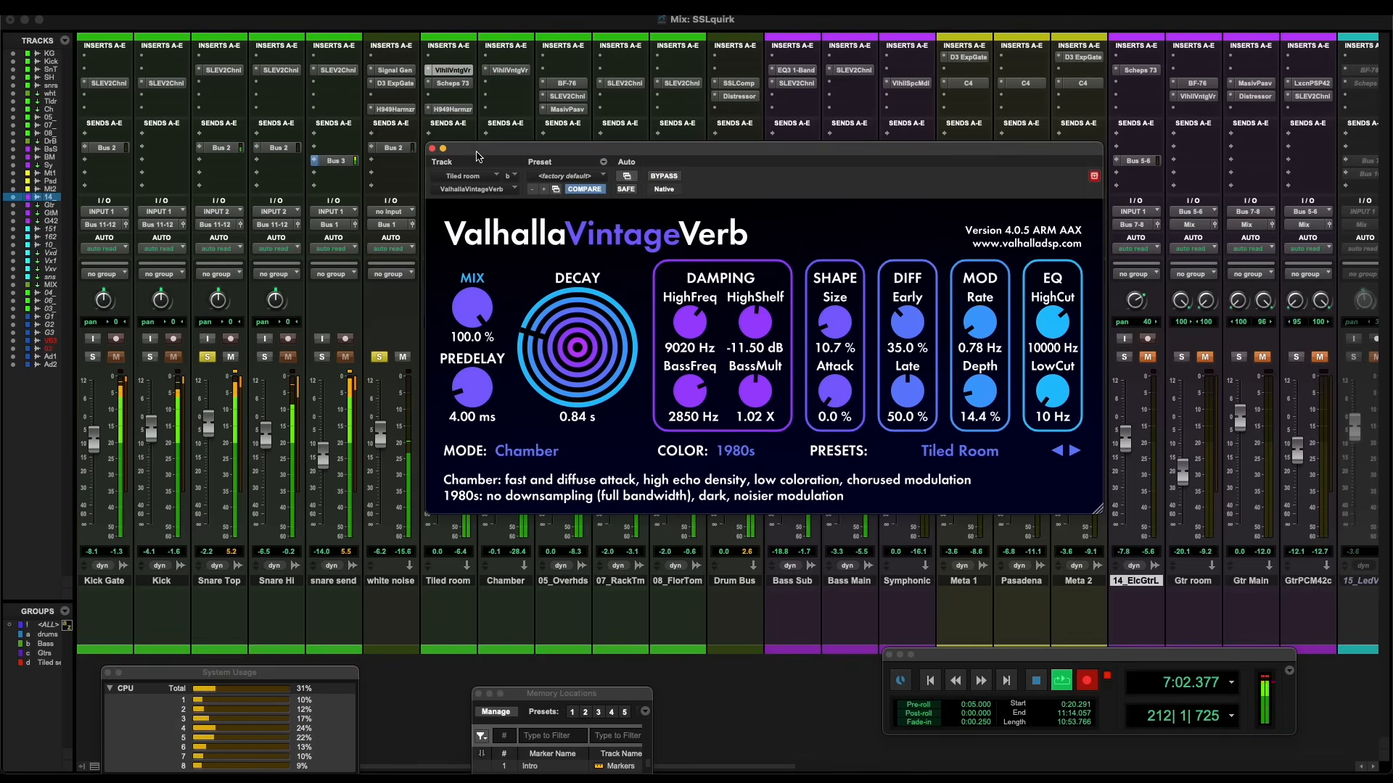
drag(479, 157, 558, 167)
click(552, 158)
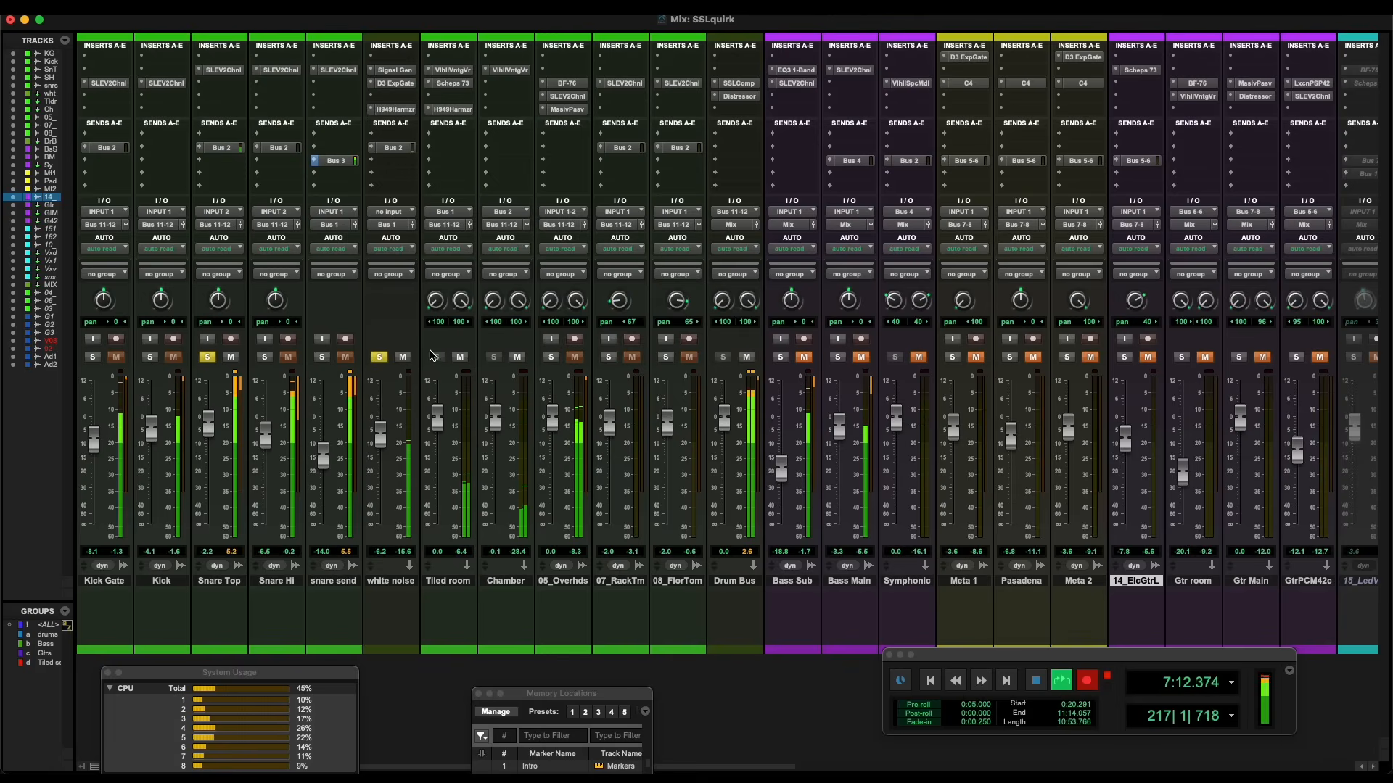
- Reopen the Tiled room's ValhallaVintageVerb and solo the snare send instead of Snare Top alongside the white noise
click(450, 70)
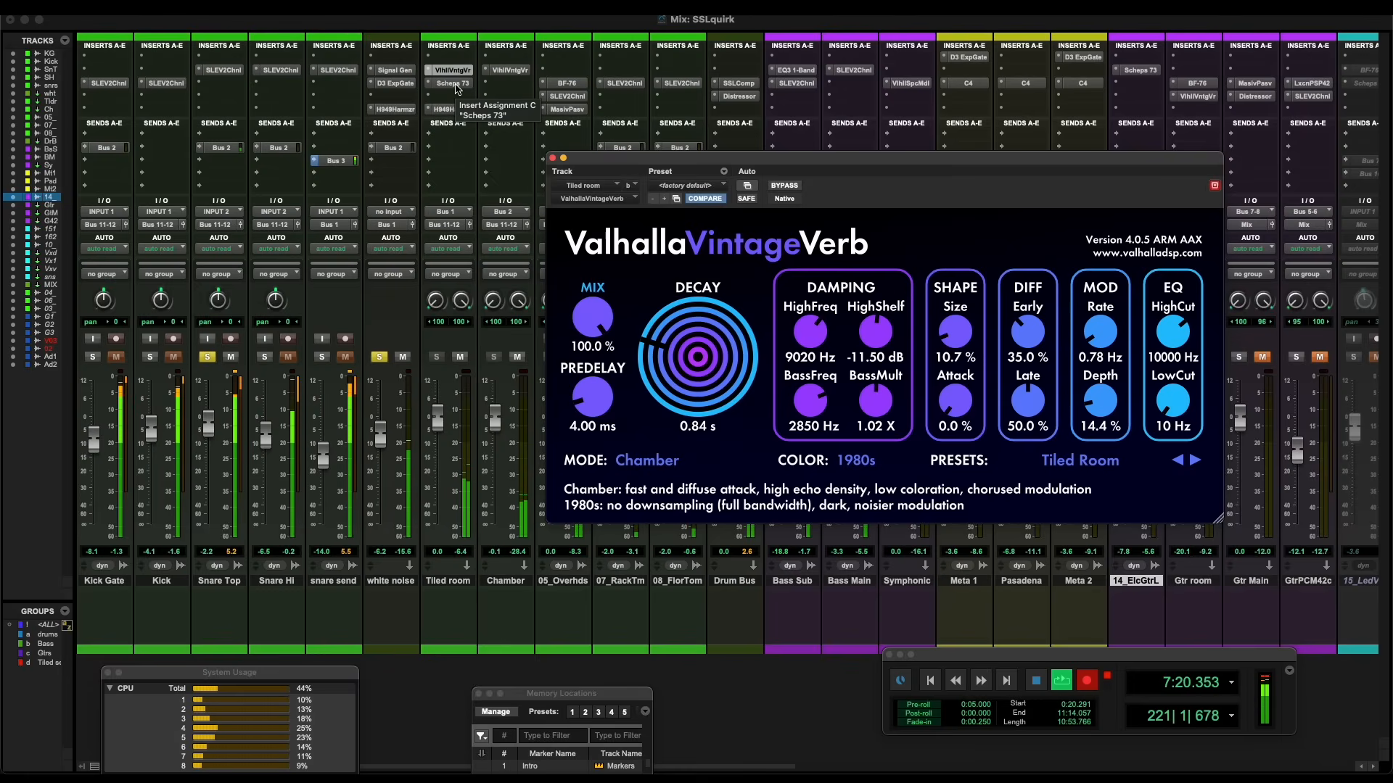
click(322, 358)
click(209, 357)
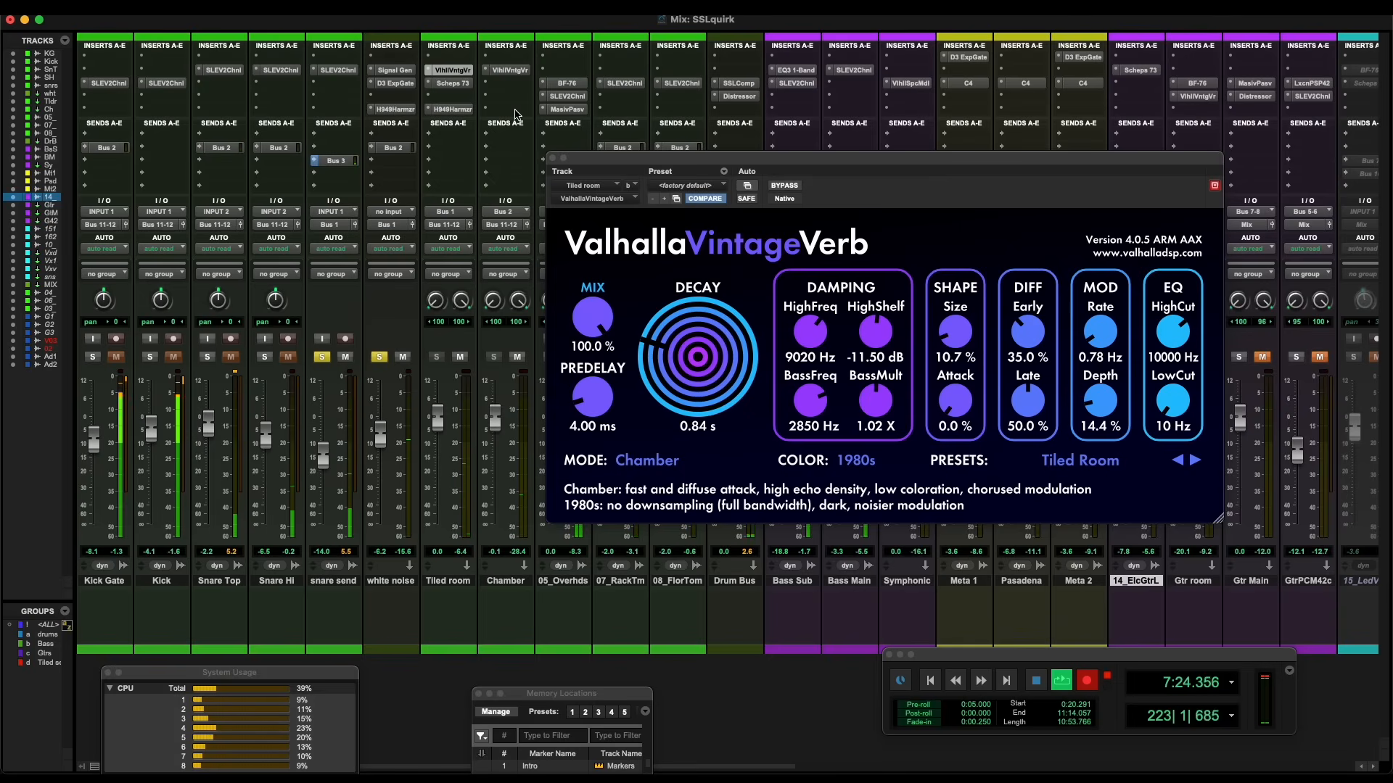
- Open the Tiled room's Scheps 73 and compare the sound with the plugin bypassed and with its Drive off and on
click(463, 85)
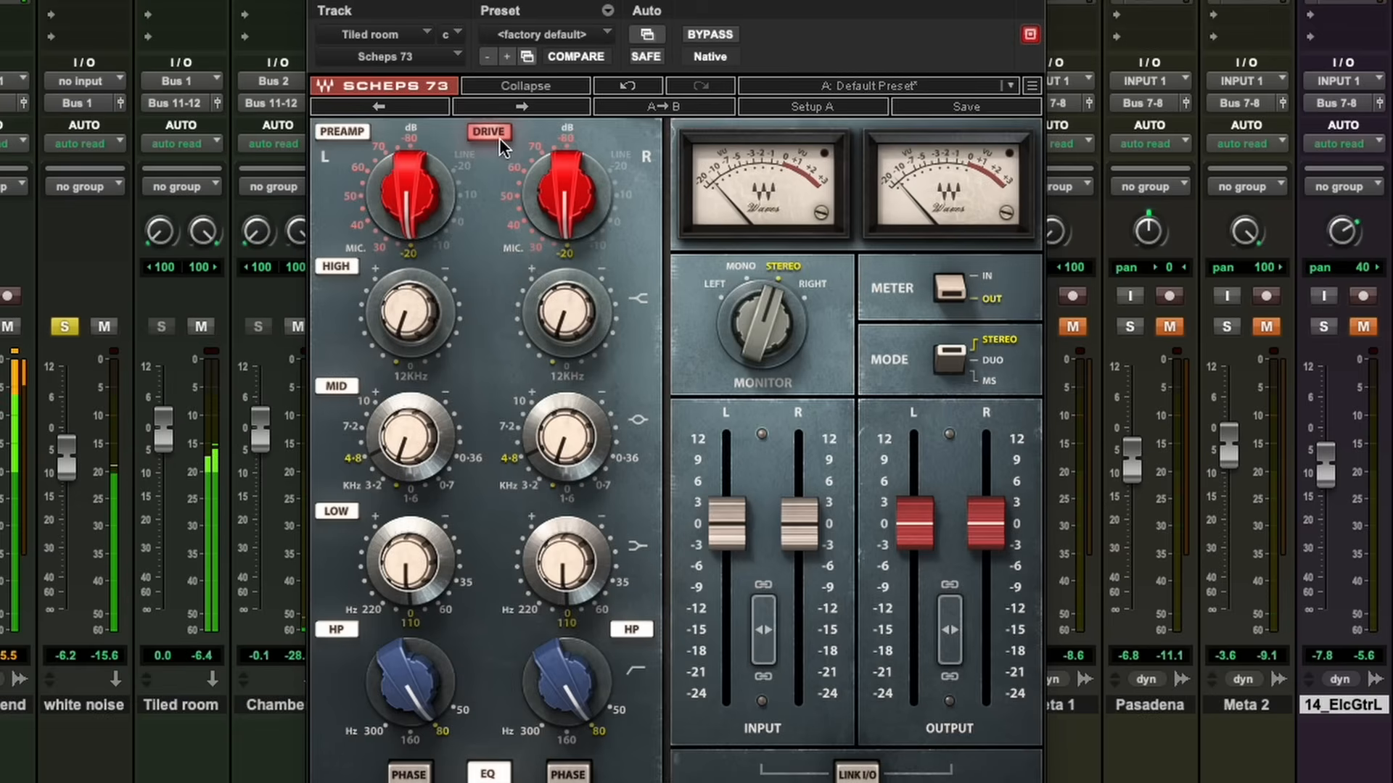
click(707, 35)
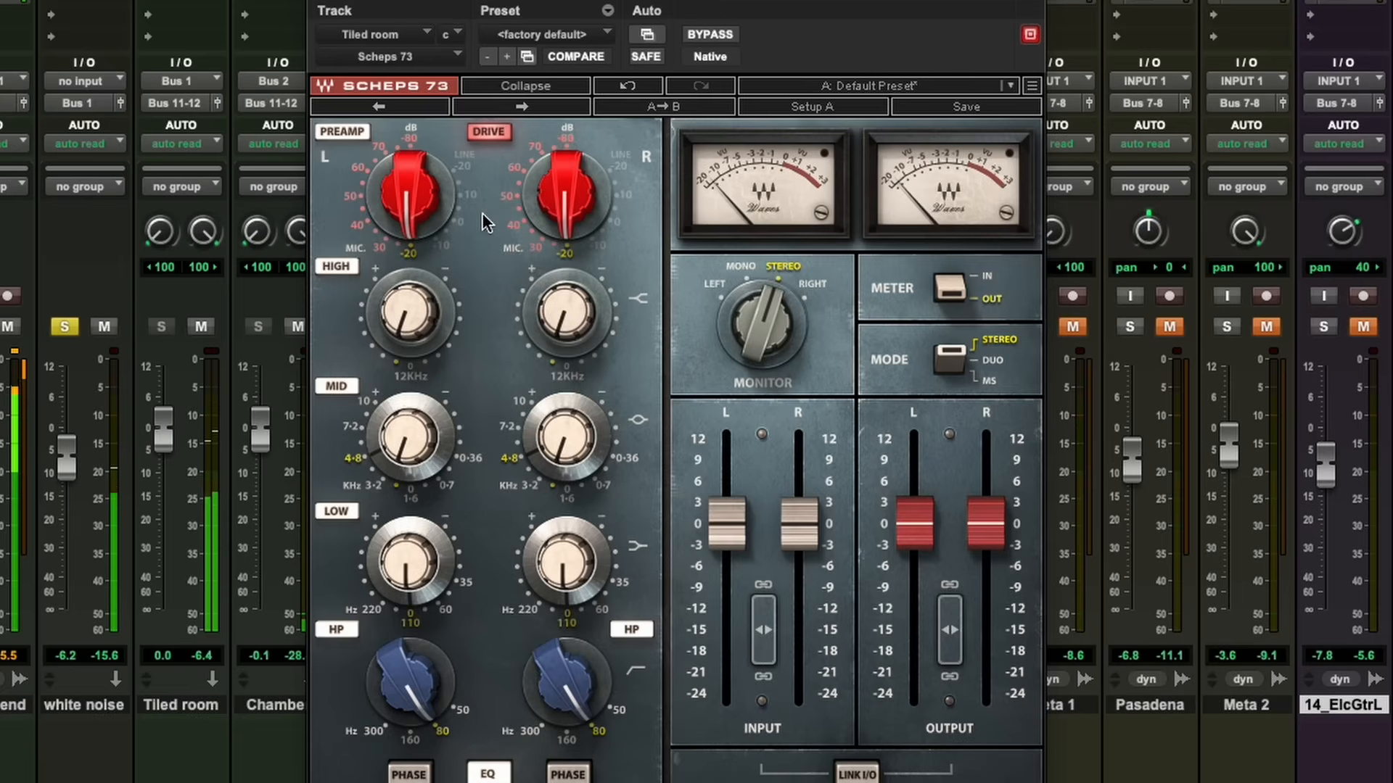
click(484, 133)
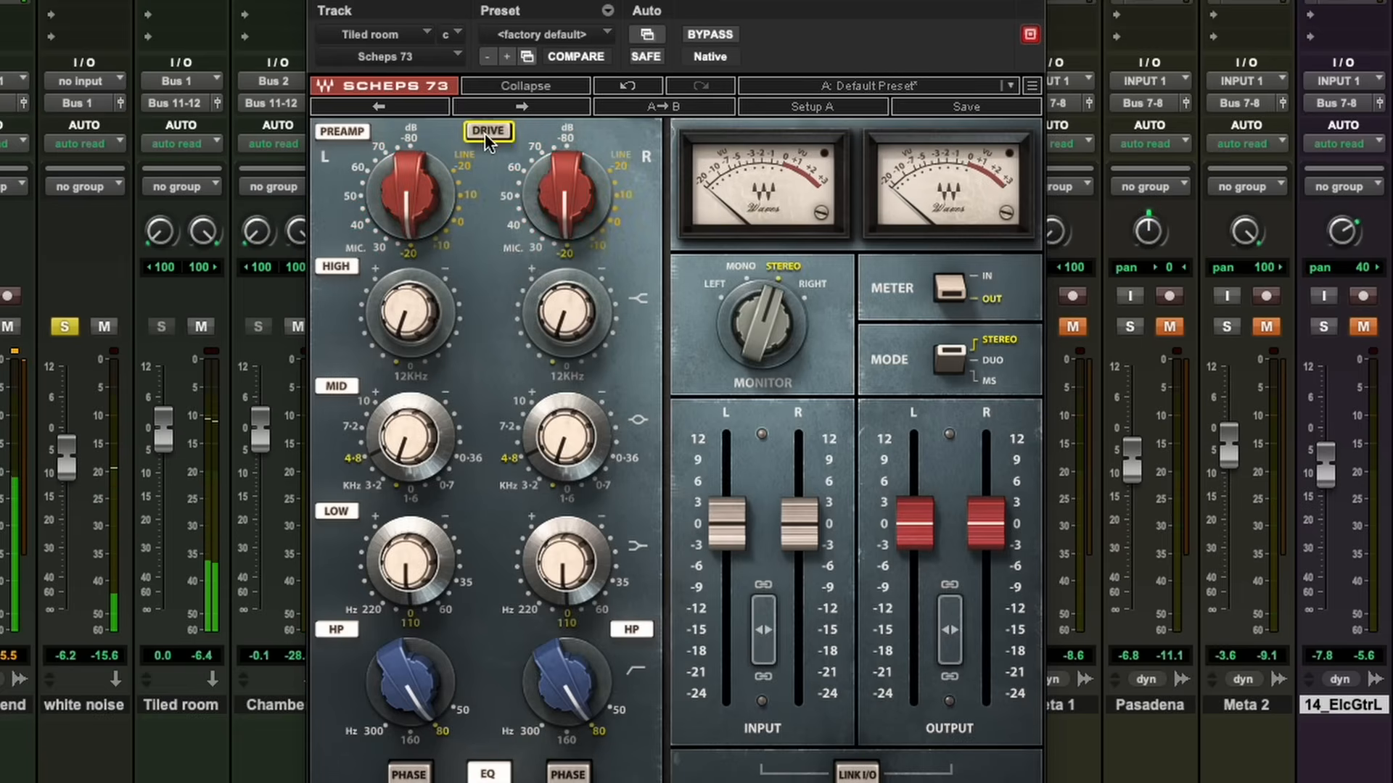
click(485, 133)
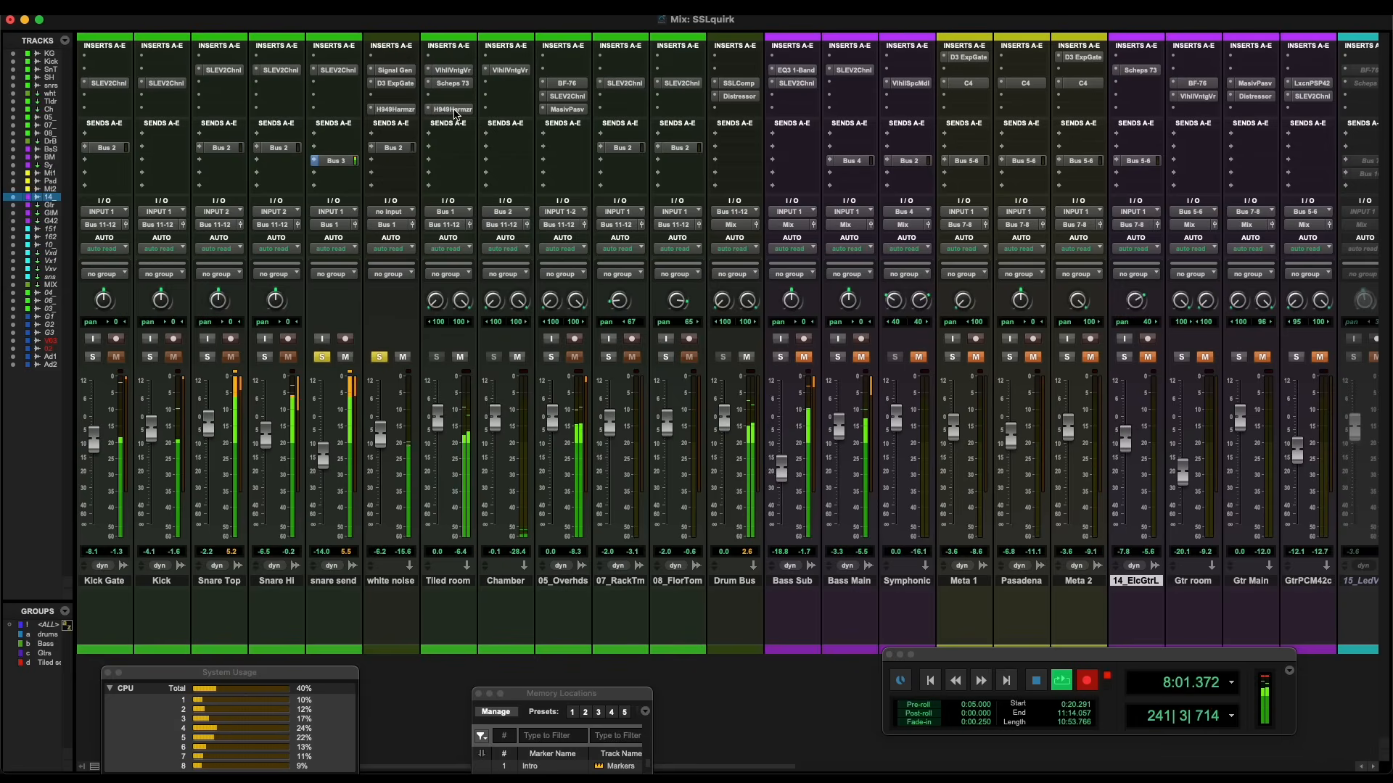
- Open the Tiled room's H949 Harmonizer, compare the reverb with it bypassed and active, and close its window
click(453, 110)
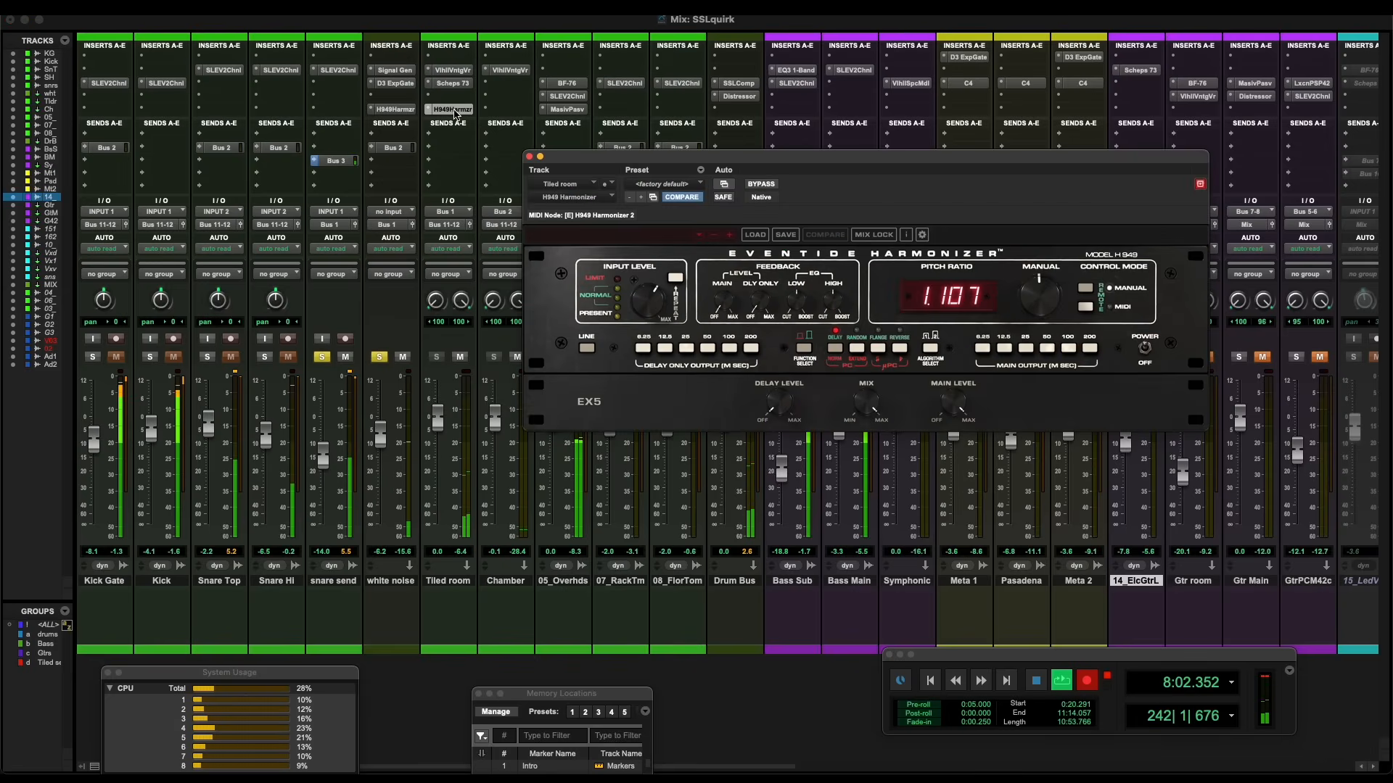
drag(598, 162, 589, 182)
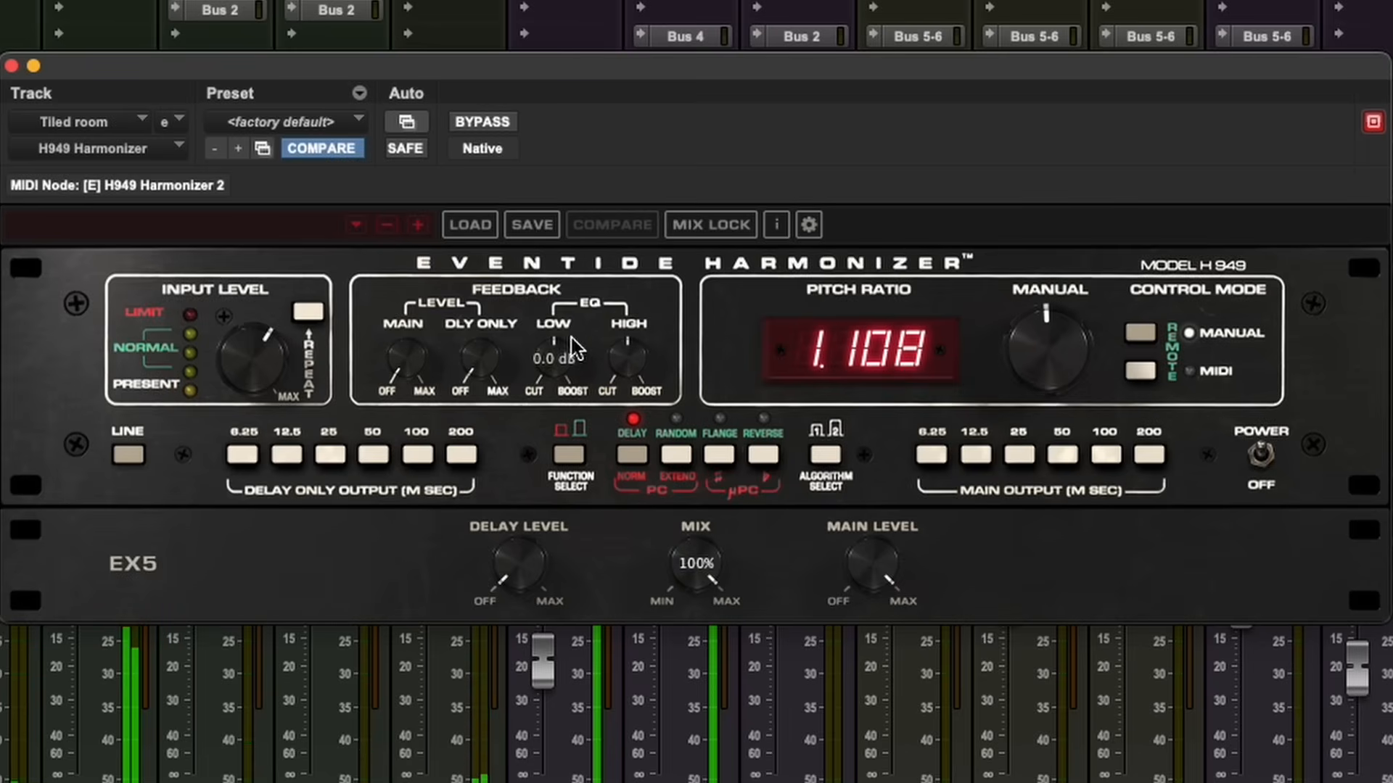
click(496, 124)
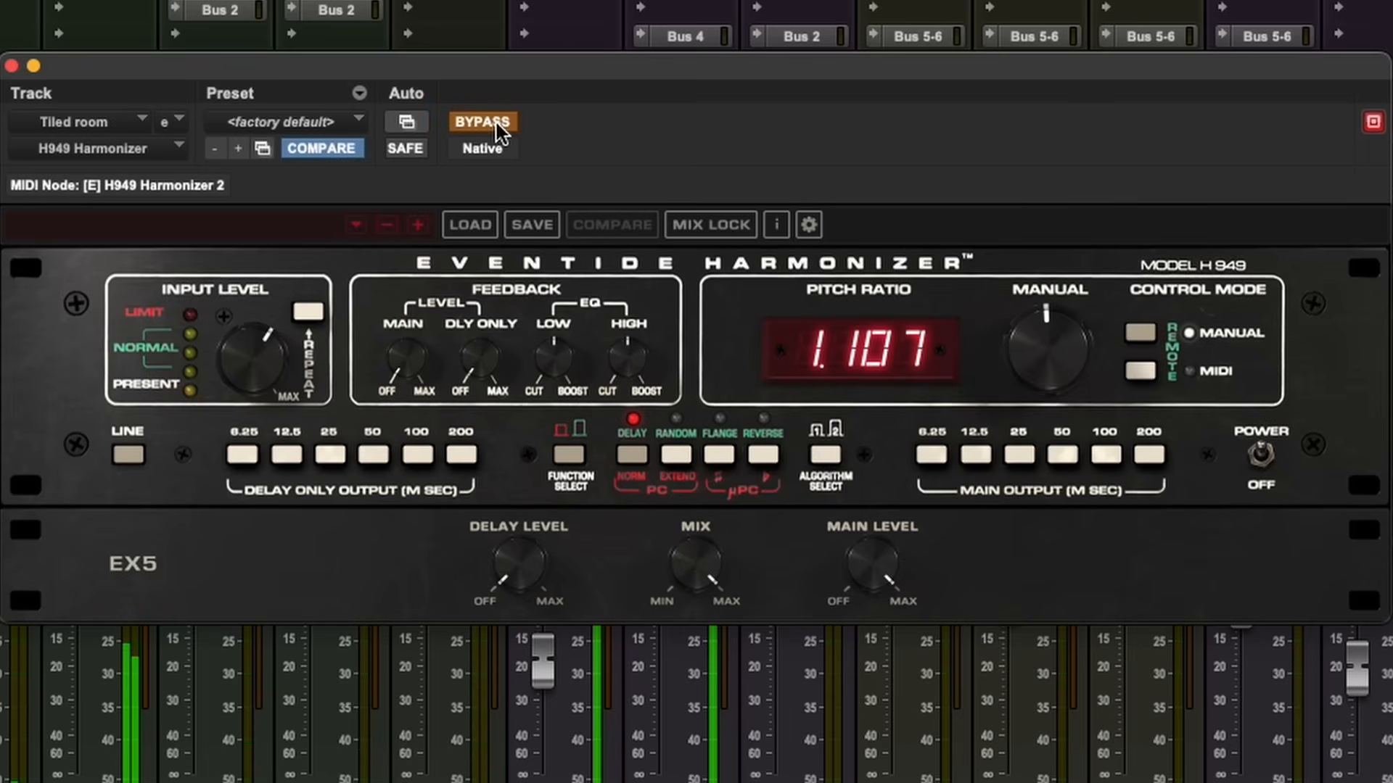
click(495, 124)
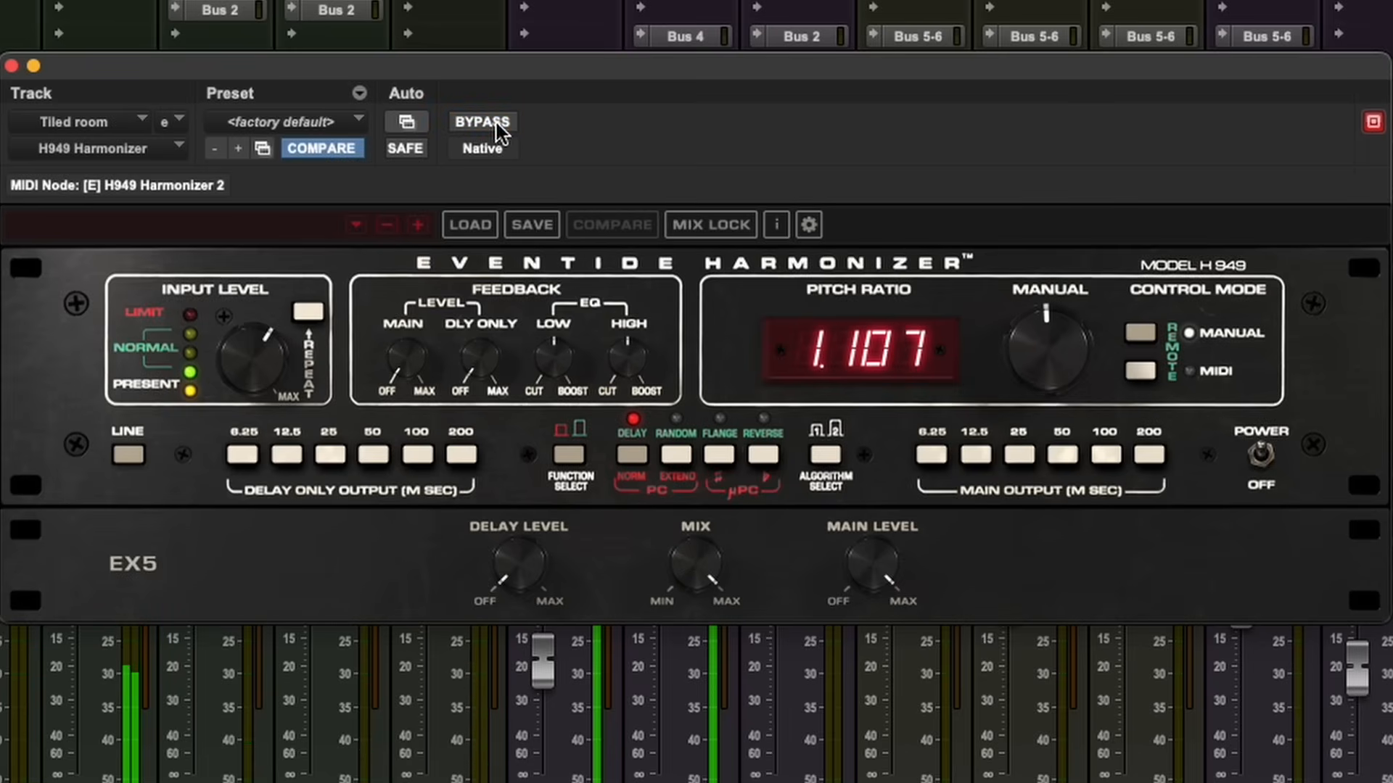
click(495, 124)
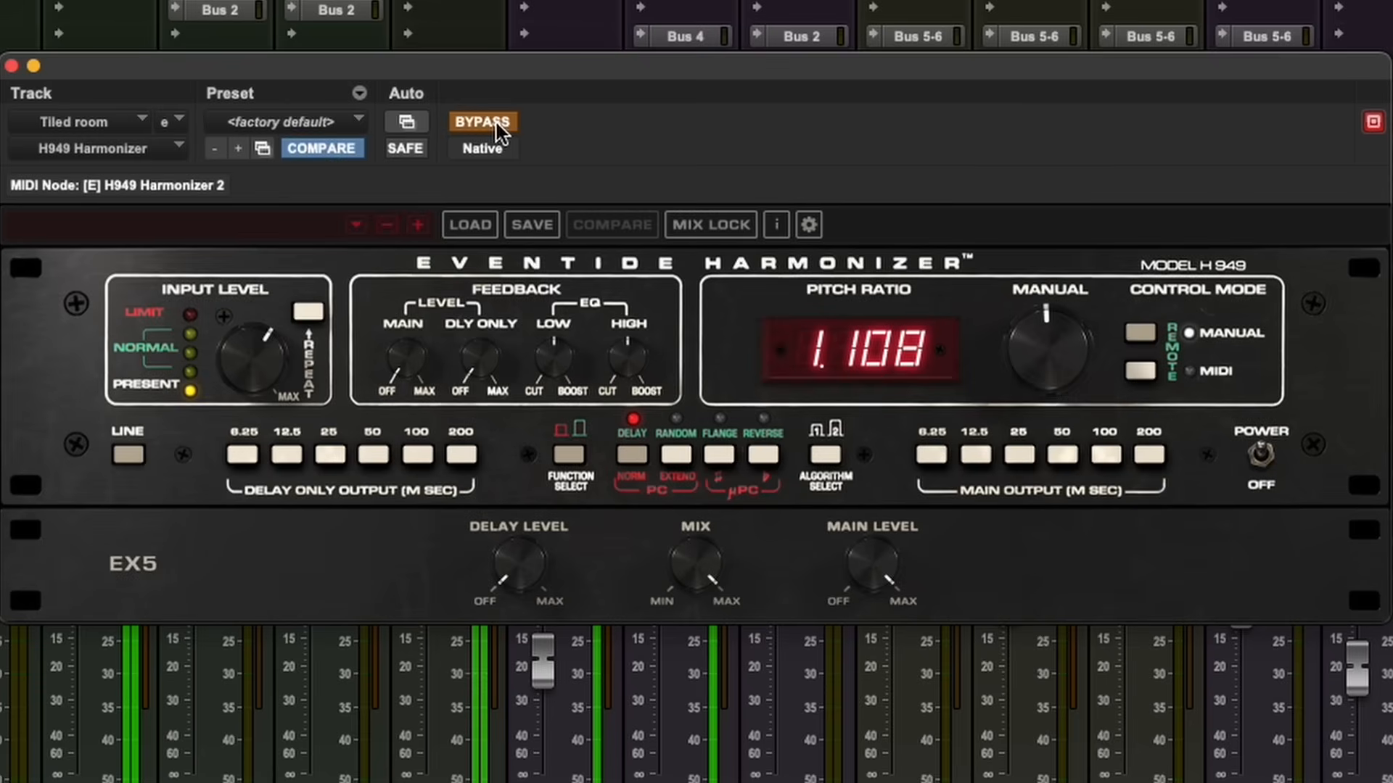
click(495, 125)
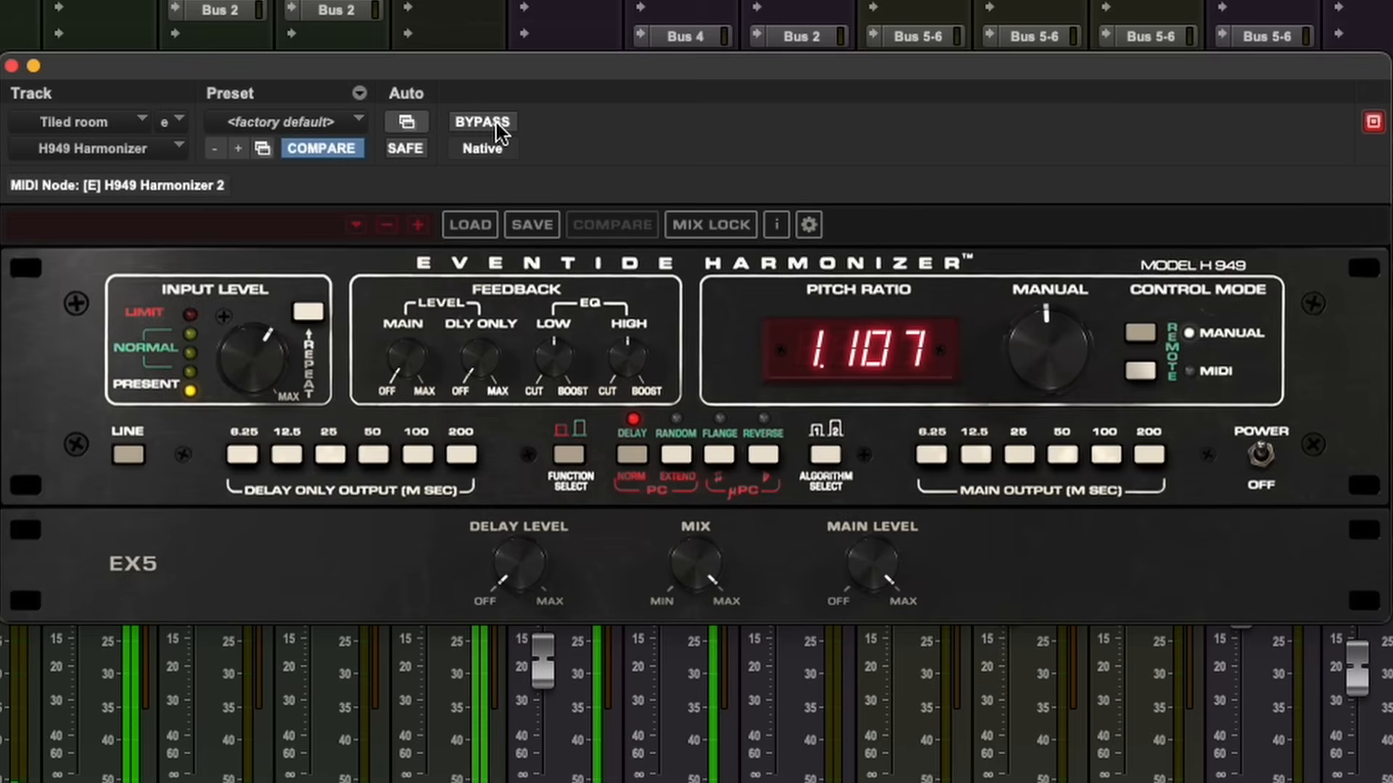
click(12, 66)
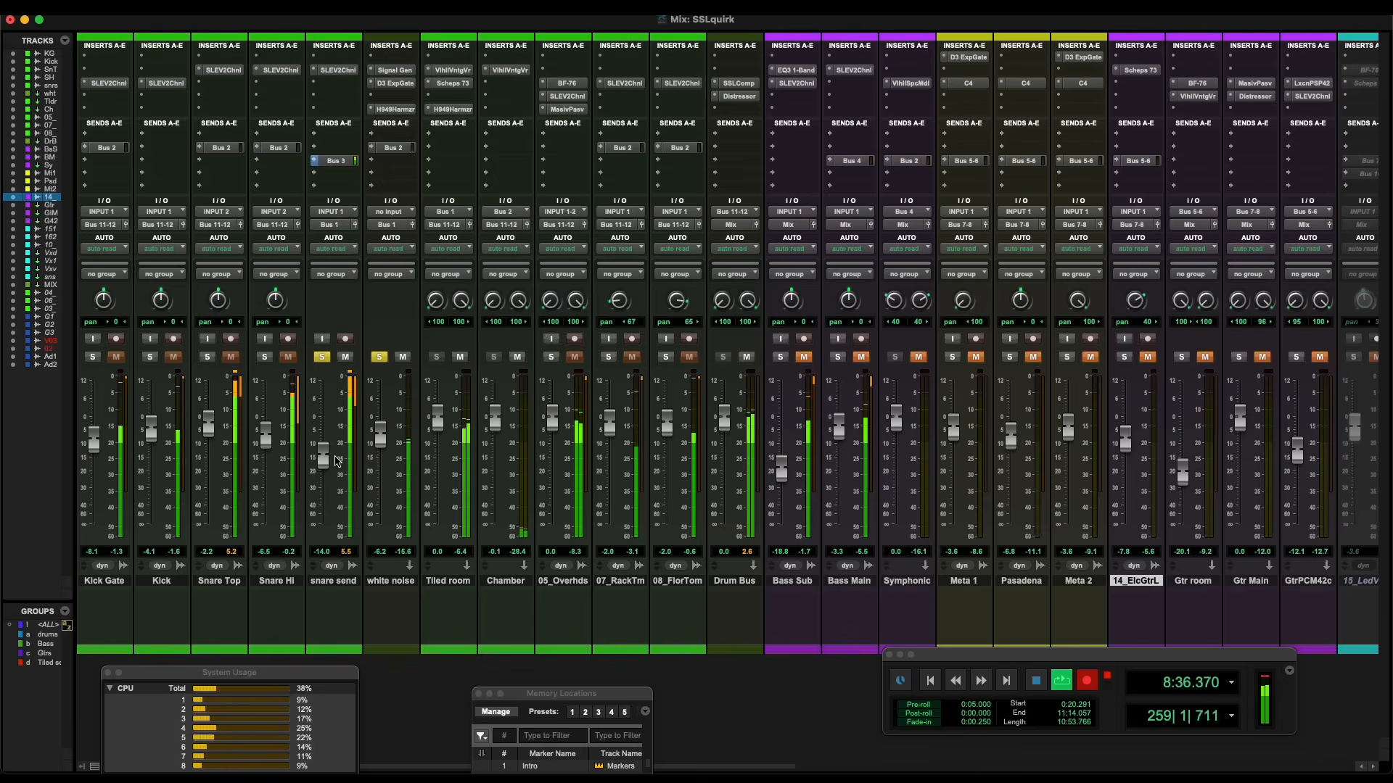
- With all solos cleared, lower the snare send fader to -20.1 dB and the white noise fader to -8.1 dB
alt+click(321, 356)
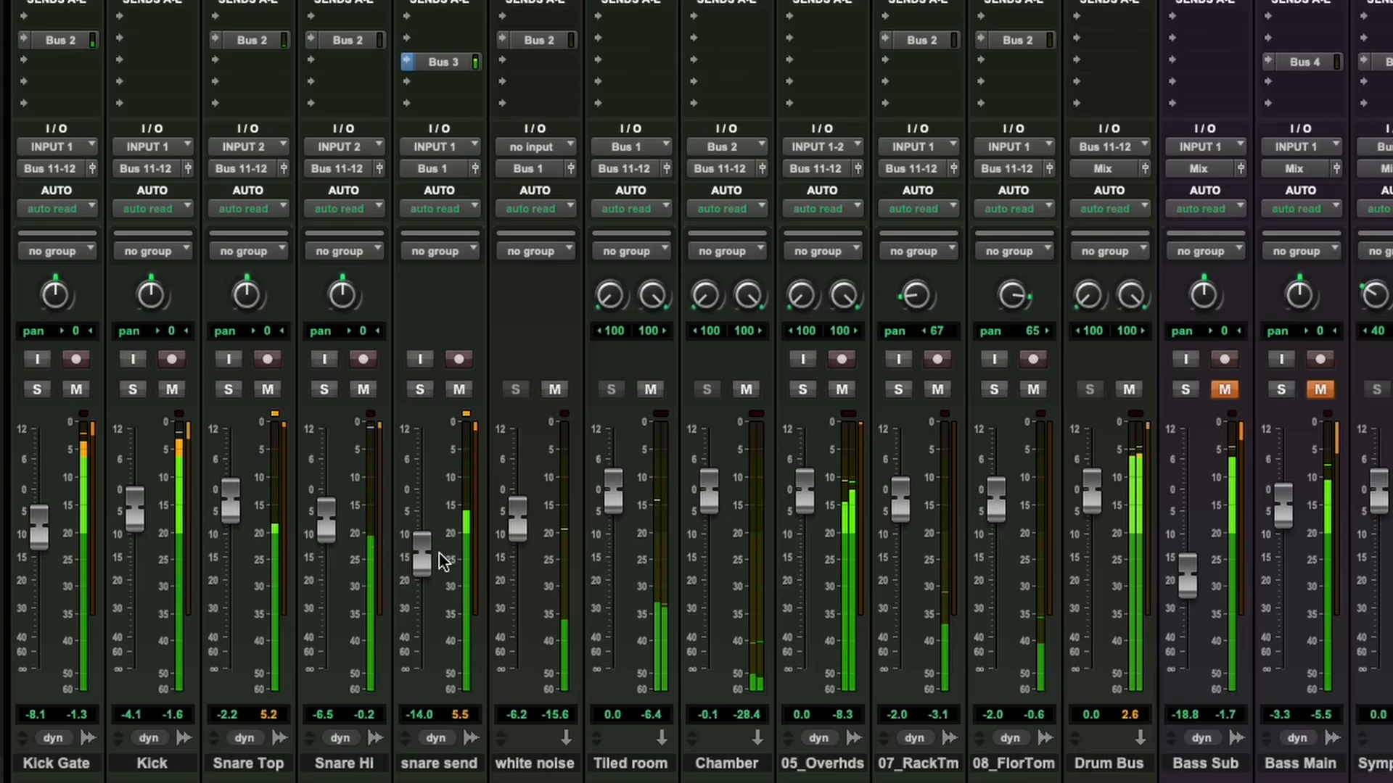
drag(325, 458, 323, 471)
drag(424, 581, 424, 589)
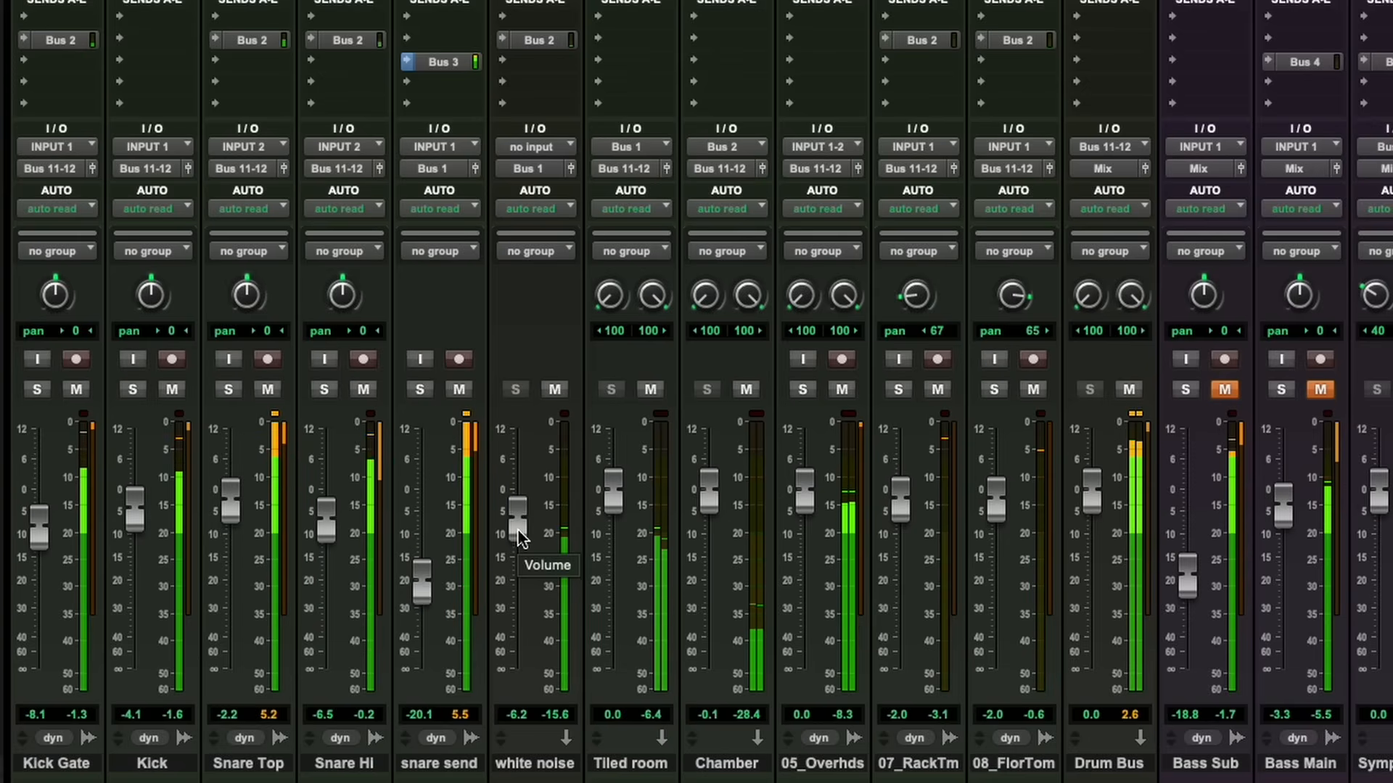
drag(518, 533, 517, 540)
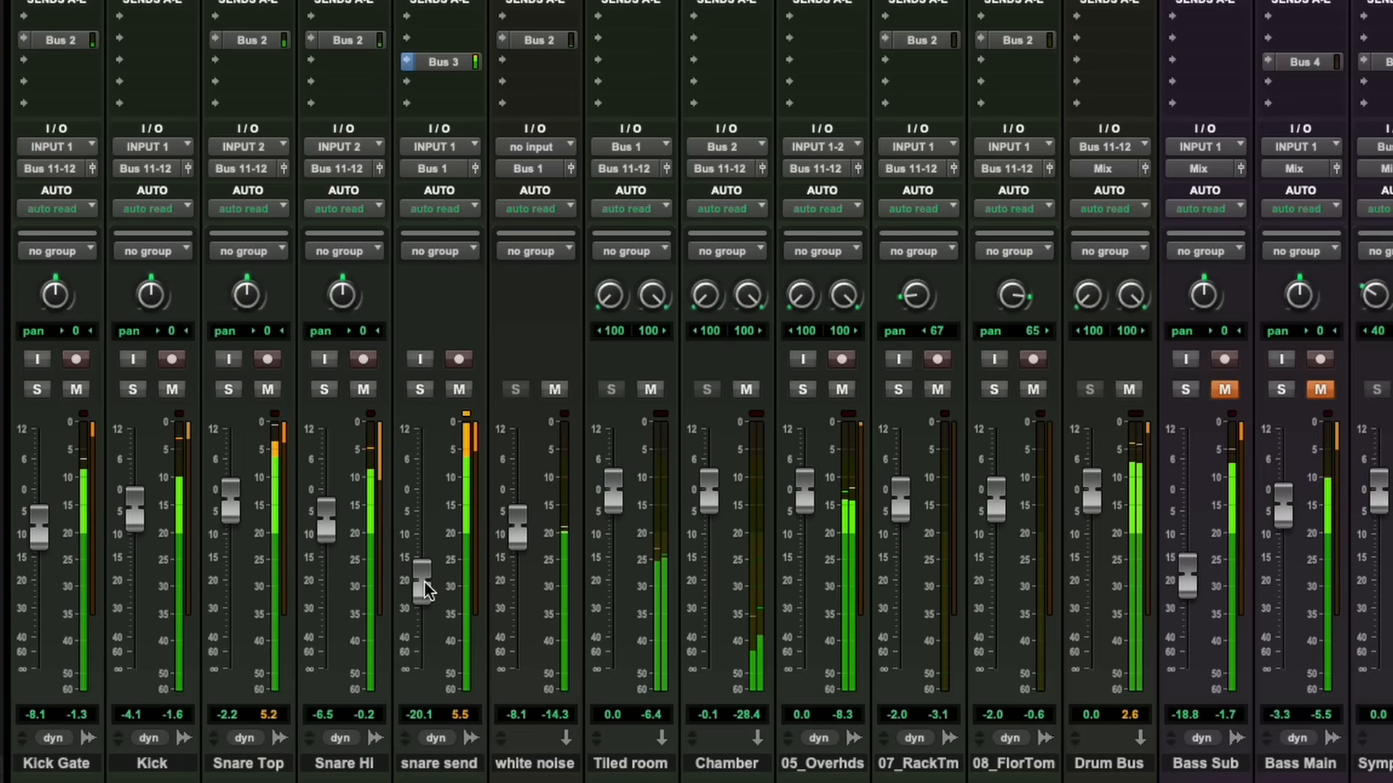
- Raise the snare send fader to -10.5 dB and the white noise fader to -6.8 dB in the full drum mix
drag(426, 591, 427, 546)
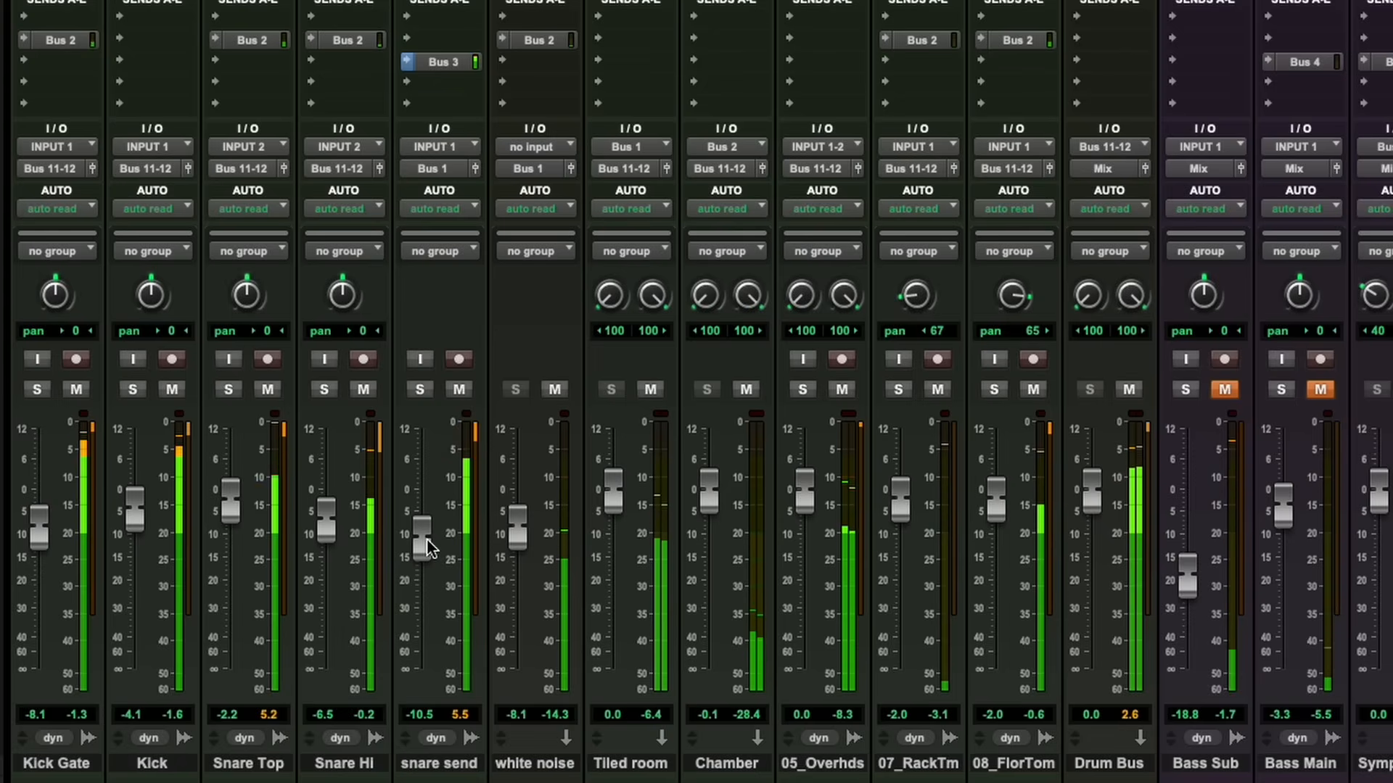
mouse_move(426, 539)
mouse_down()
mouse_move(426, 551)
mouse_move(429, 534)
mouse_up()
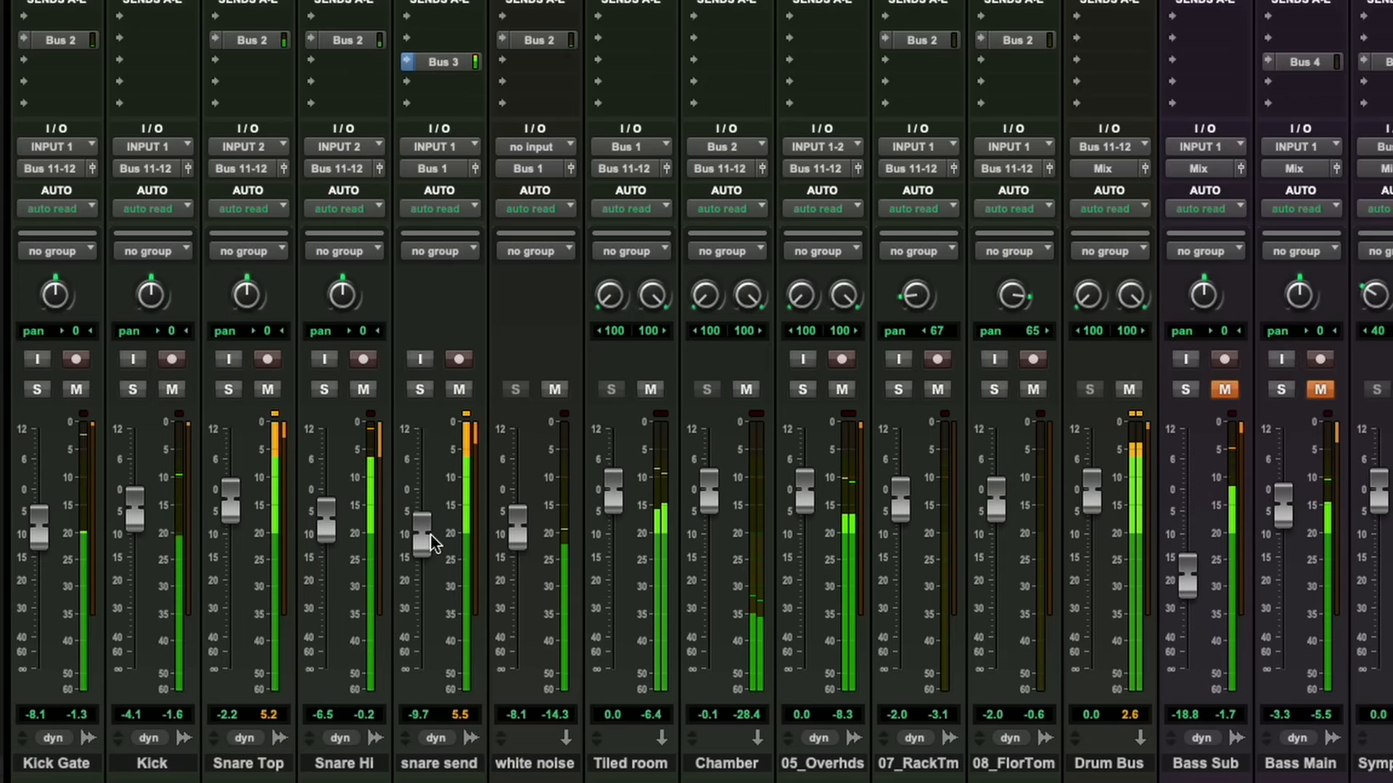
drag(515, 532, 516, 525)
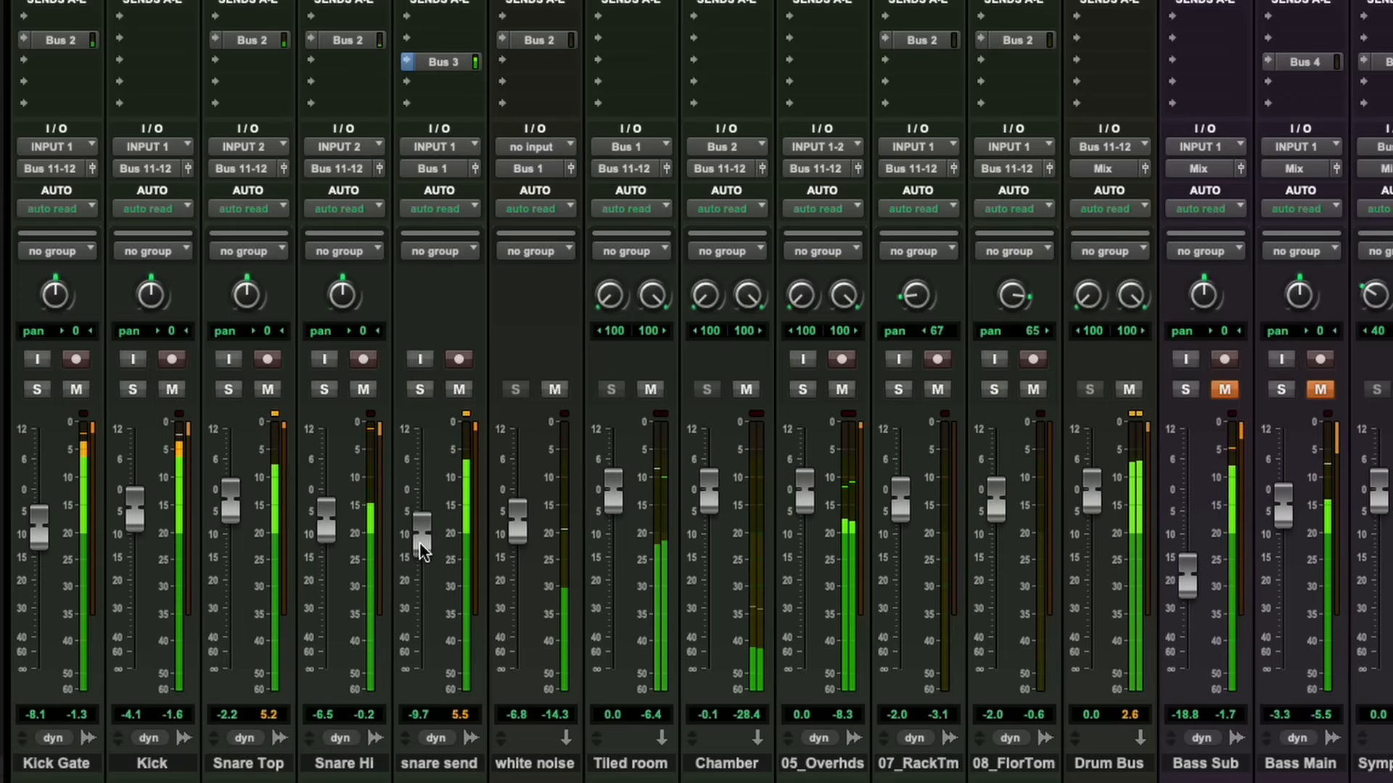
drag(420, 542, 419, 544)
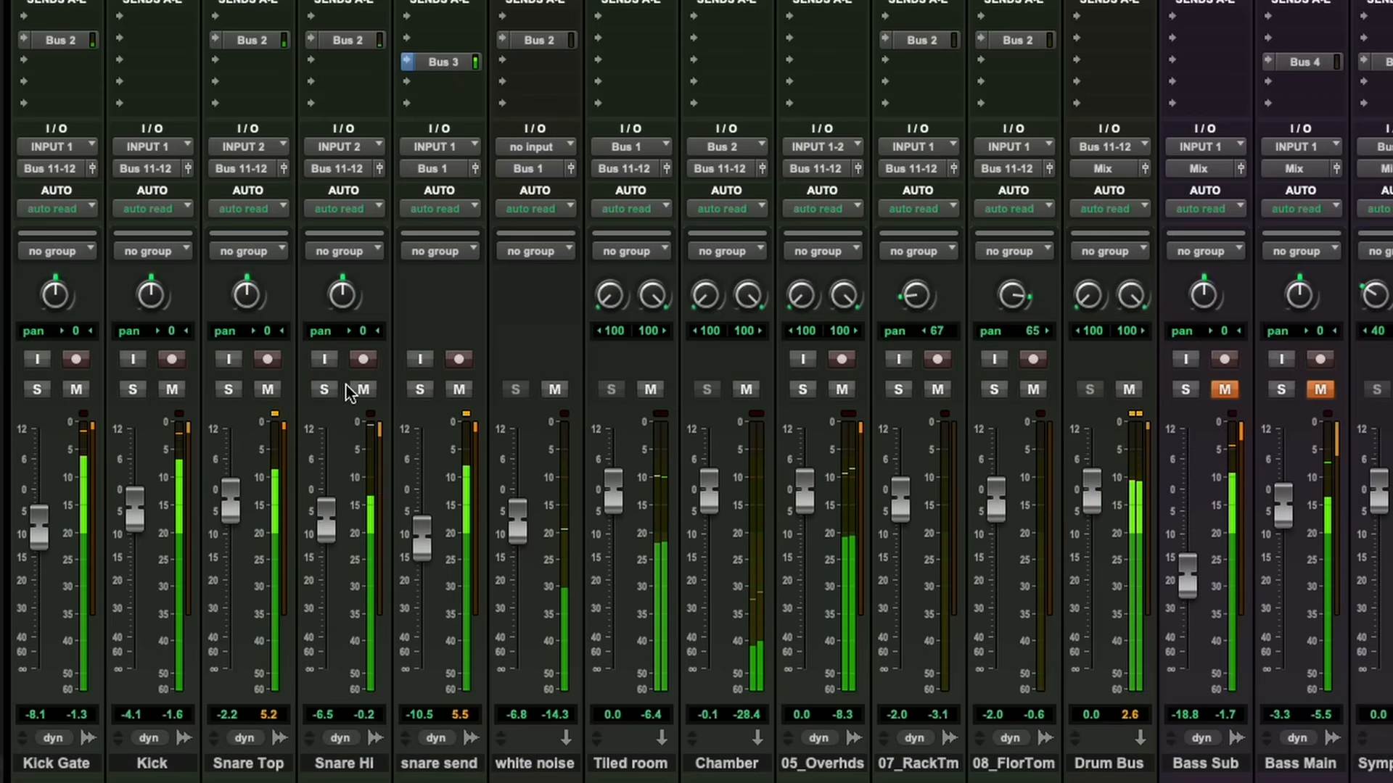
- Solo Snare Top and Snare Hi, and lower the snare send fader to -13.4 dB
click(229, 389)
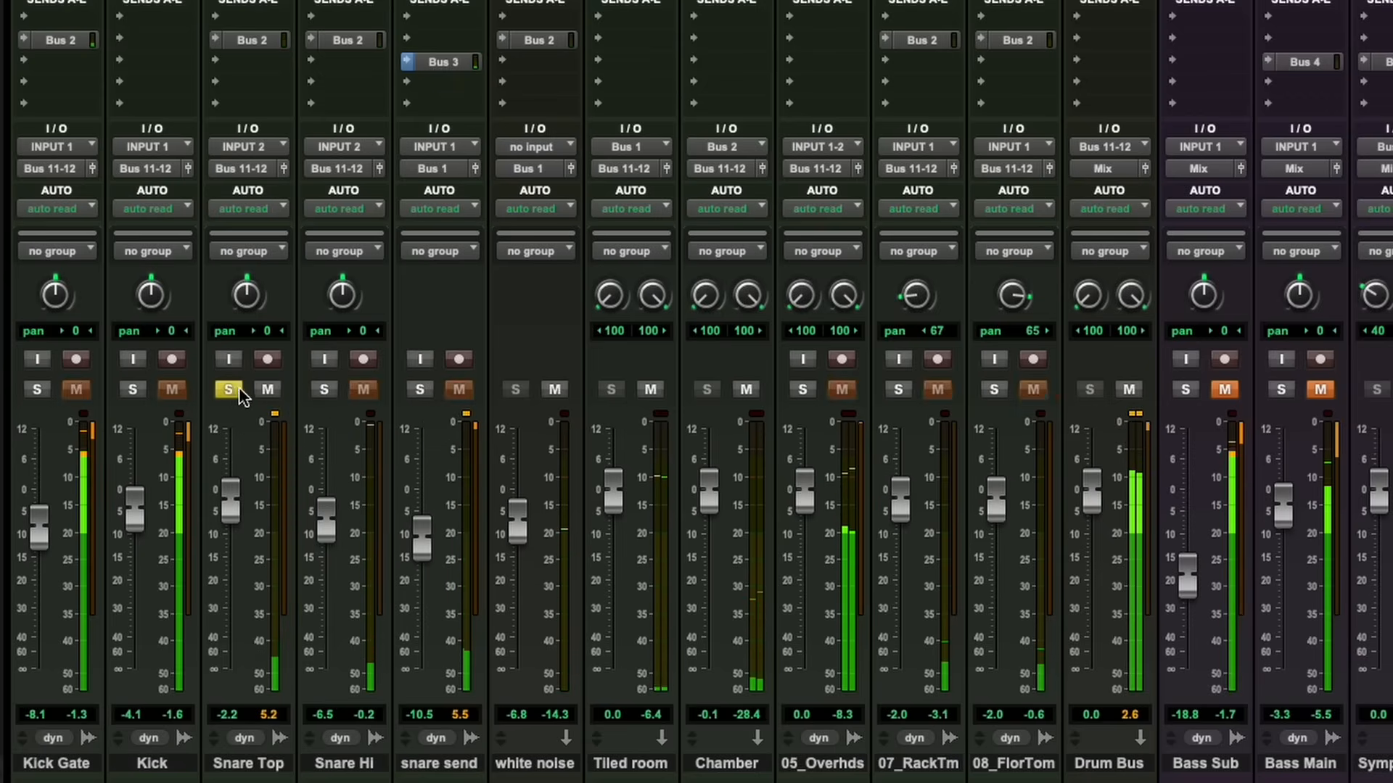
click(324, 390)
mouse_move(425, 536)
mouse_down()
mouse_move(424, 519)
mouse_move(425, 577)
mouse_move(421, 536)
mouse_up()
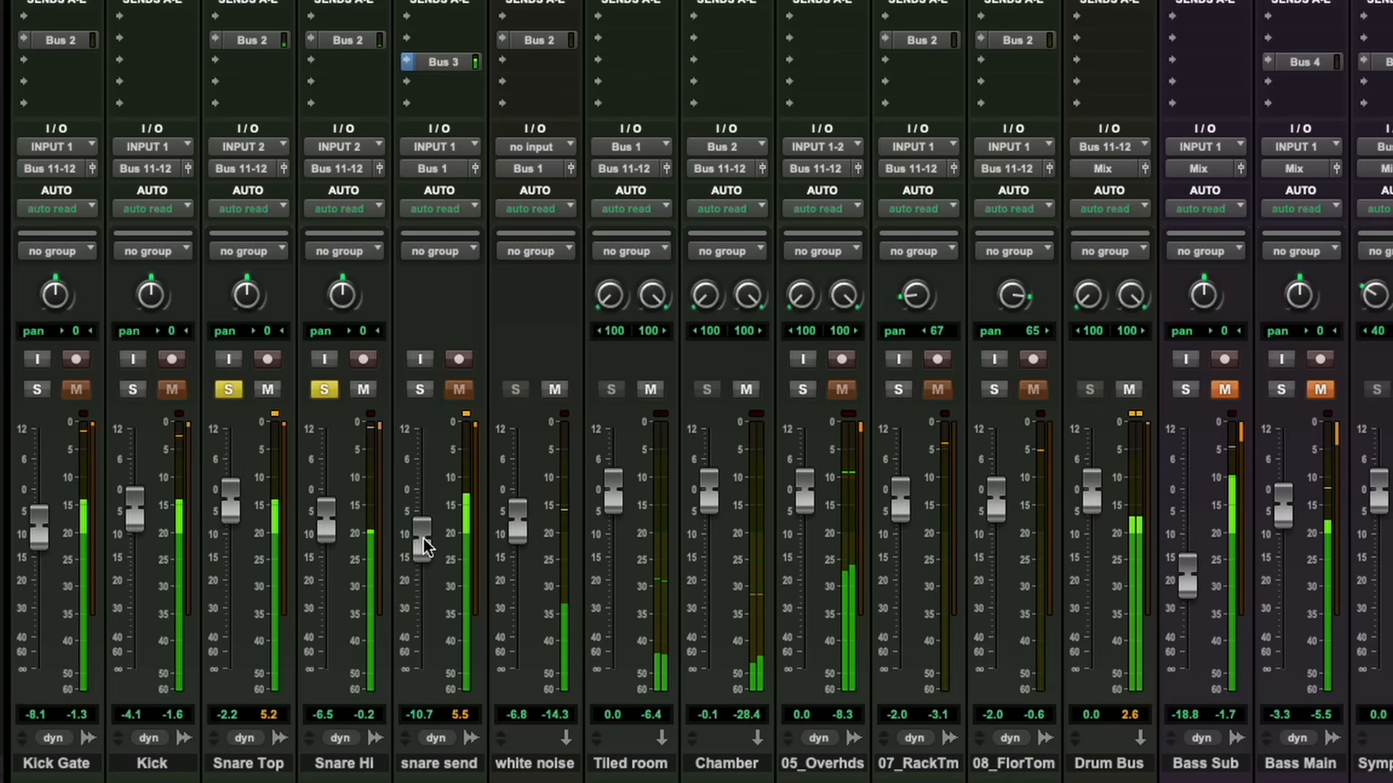
drag(424, 537, 424, 545)
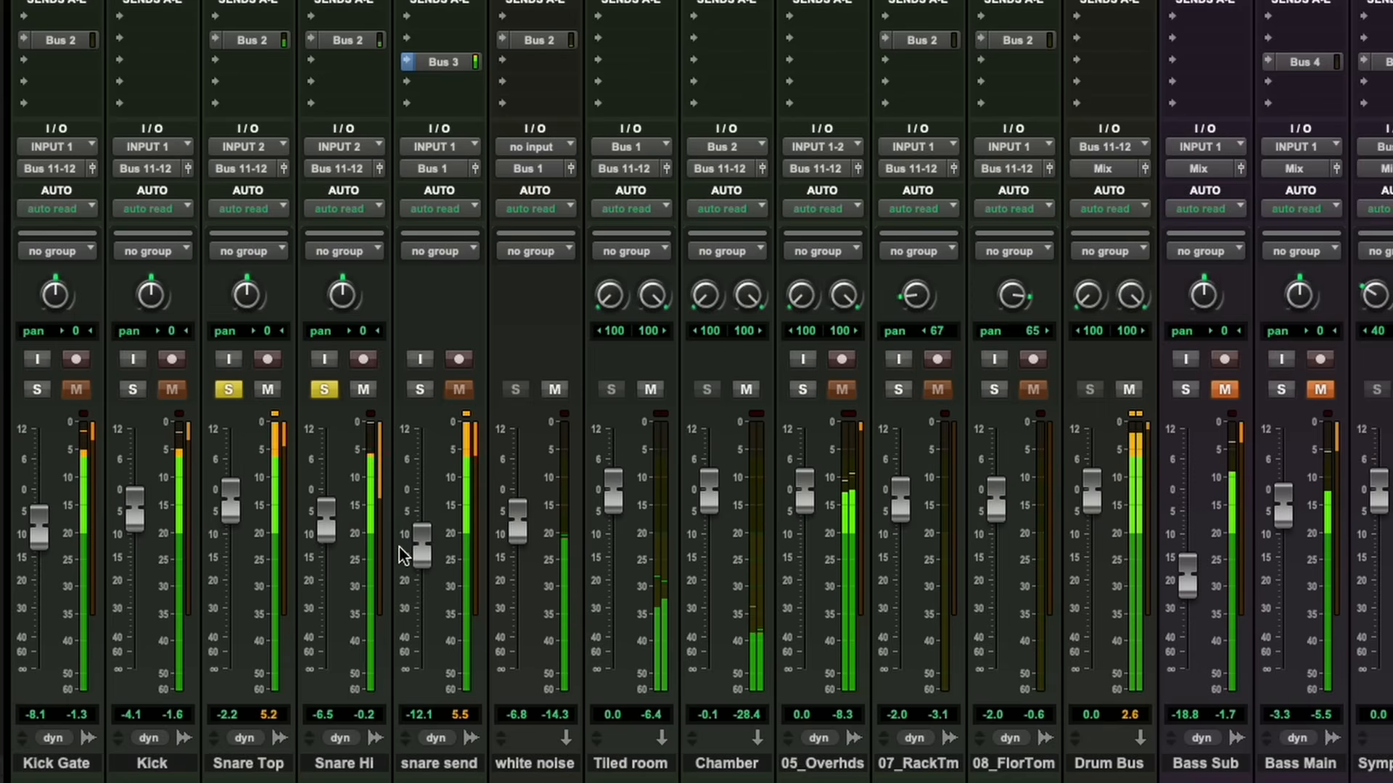
drag(421, 544, 421, 550)
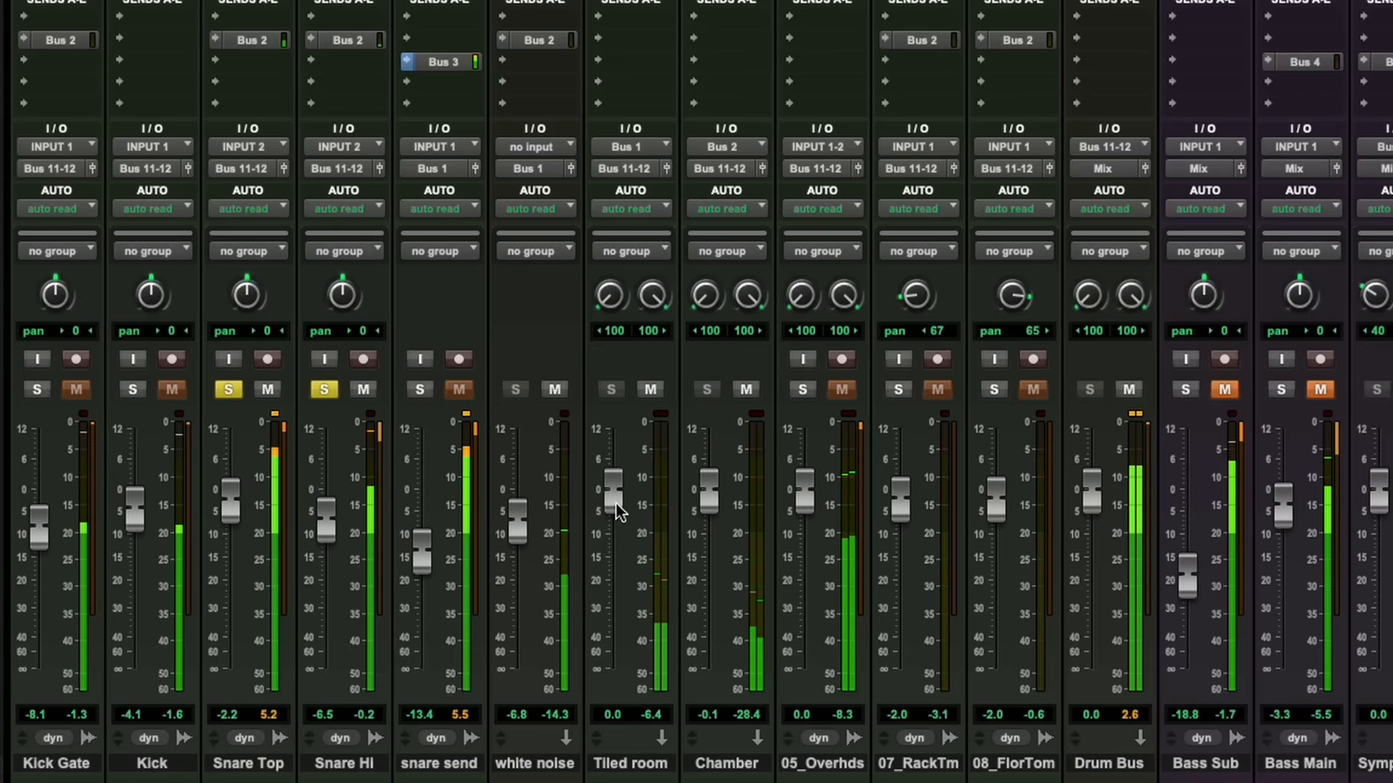
- Lower the Tiled room fader to -0.1 dB, the snare send to -16.9 dB and the white noise to -8.1 dB
mouse_move(613, 503)
mouse_down()
mouse_move(613, 523)
mouse_move(613, 508)
mouse_up()
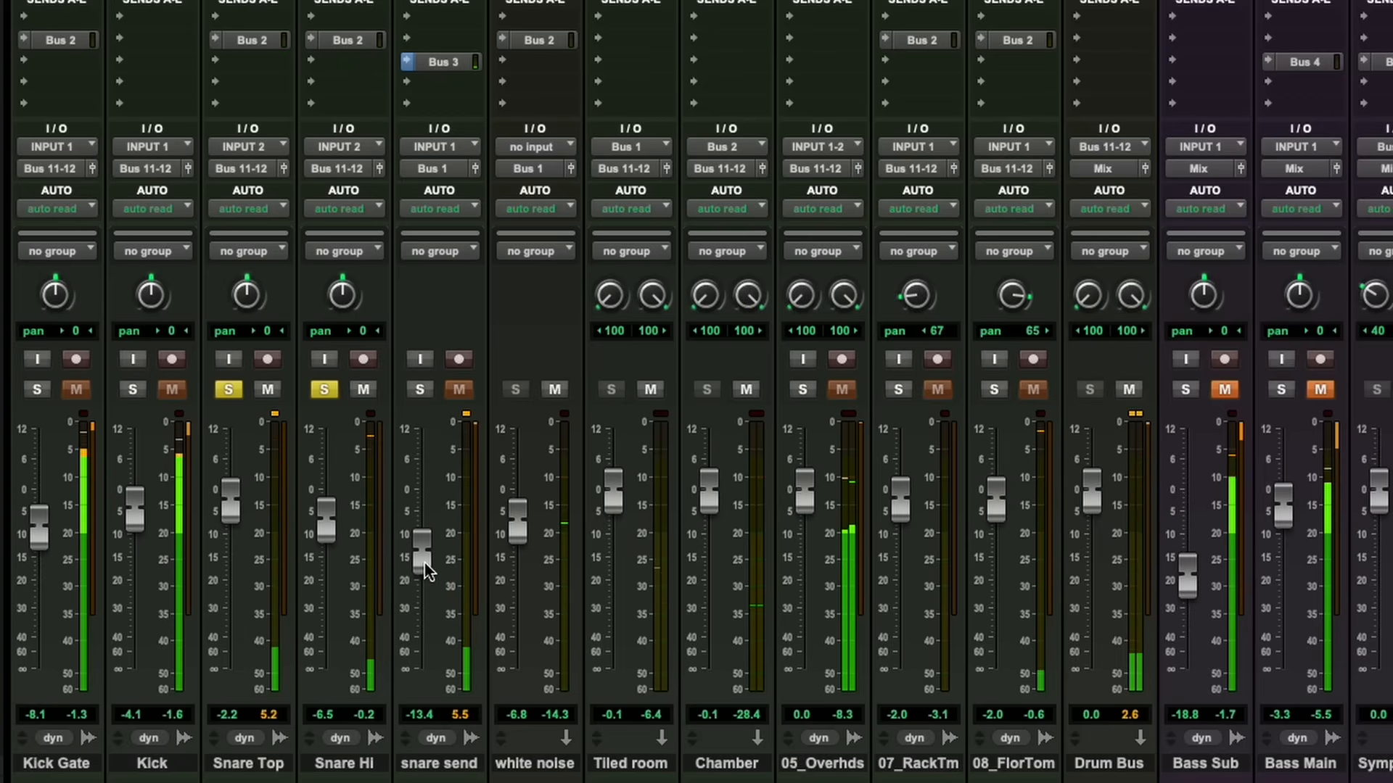
mouse_move(425, 558)
mouse_down()
mouse_move(425, 542)
mouse_move(425, 575)
mouse_up()
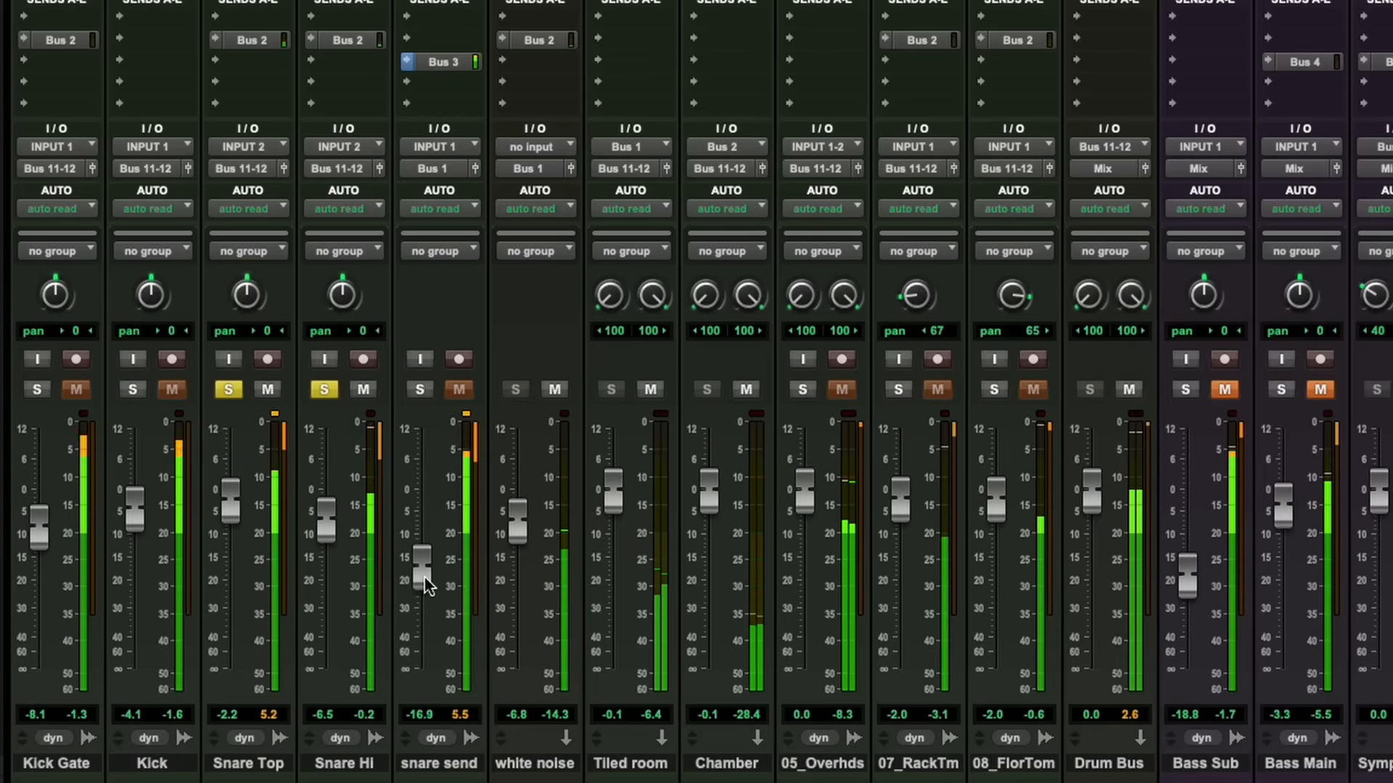
drag(520, 541, 520, 547)
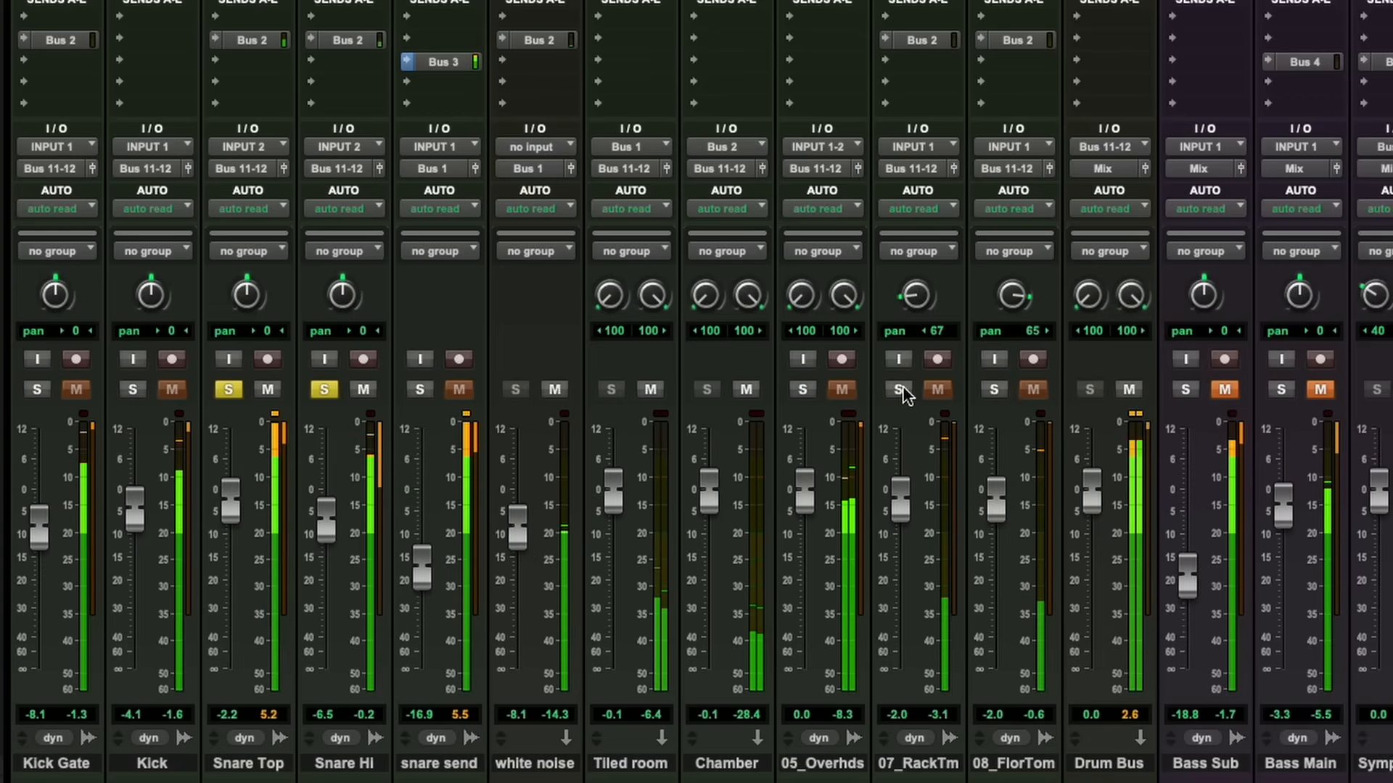
- Mute the Drum Bus while Snare Top and Snare Hi stay soloed
click(1130, 390)
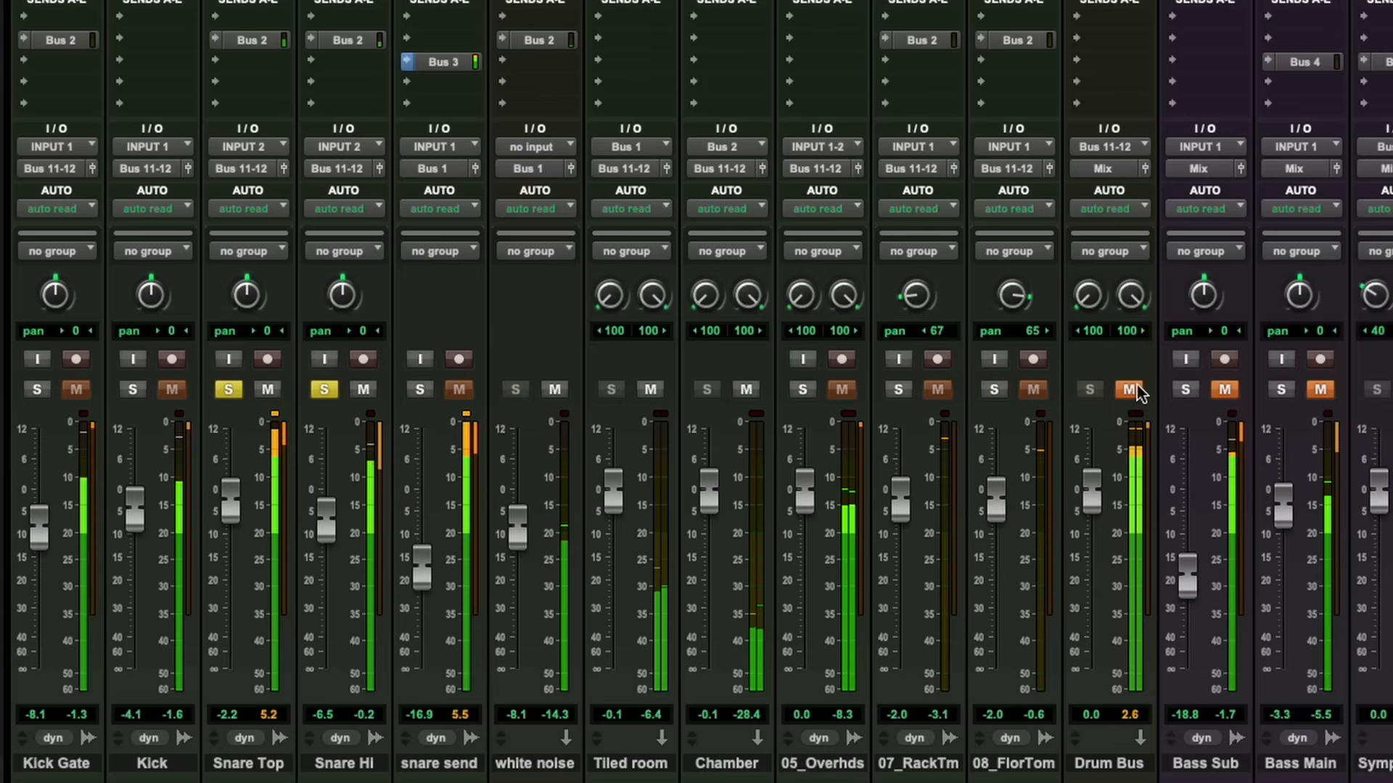